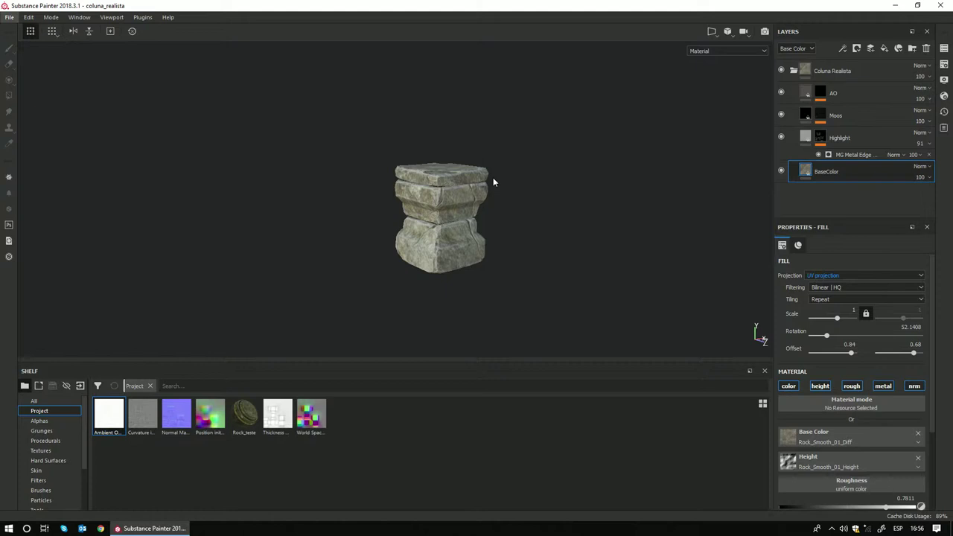
Step: Orbit and zoom around the stone column to inspect its left side
mouse_move(496, 204)
alt+mouse_down()
mouse_move(547, 221)
mouse_move(453, 252)
alt+mouse_up()
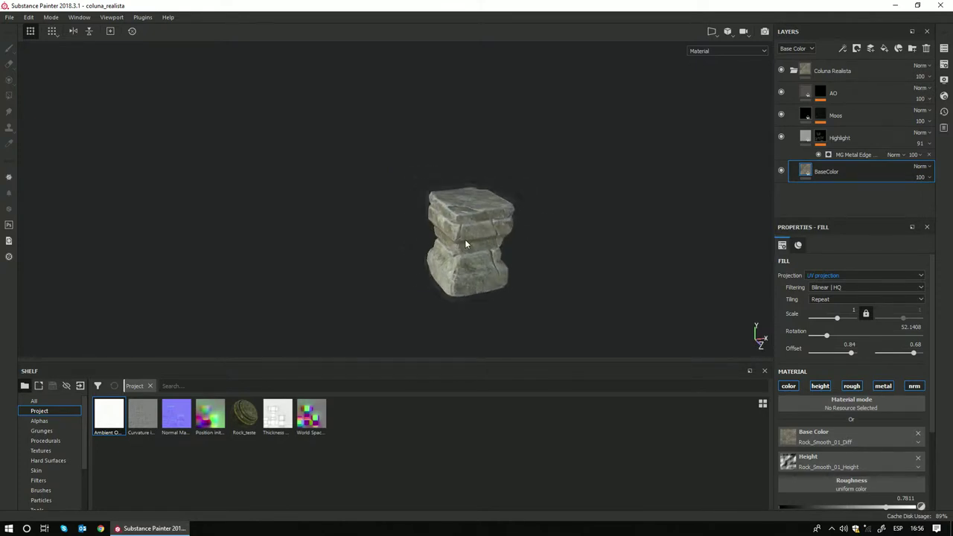
scroll(465, 239, up, 2)
scroll(465, 238, up, 3)
scroll(465, 243, down, 1)
scroll(465, 243, down, 1)
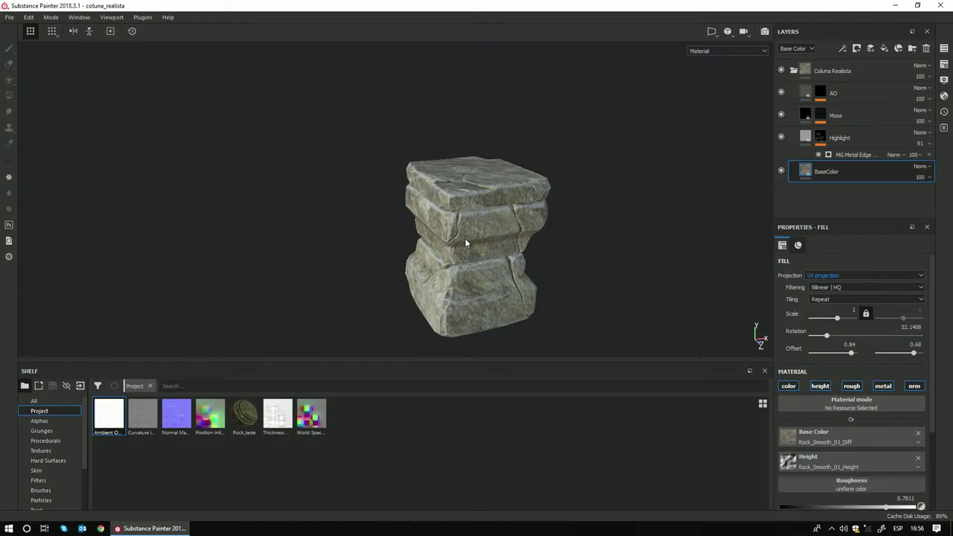
mouse_move(481, 244)
alt+mouse_down()
mouse_move(468, 248)
mouse_move(571, 241)
mouse_move(488, 206)
mouse_move(494, 170)
mouse_move(502, 230)
mouse_move(513, 237)
alt+mouse_up()
scroll(543, 230, down, 2)
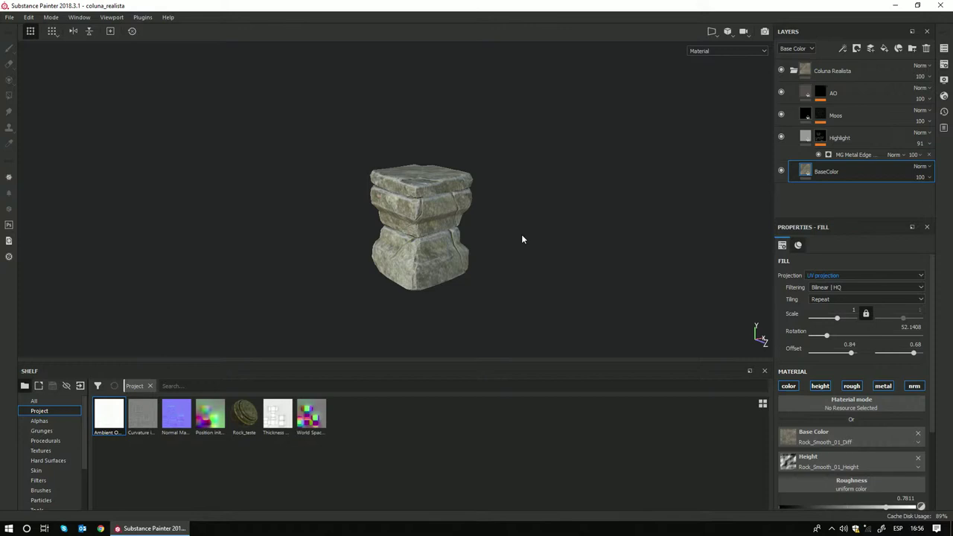
key(alt)
Step: Briefly preview Iray, hide the Coluna Realista folder, and add Fill layer 1 at the top
click(764, 32)
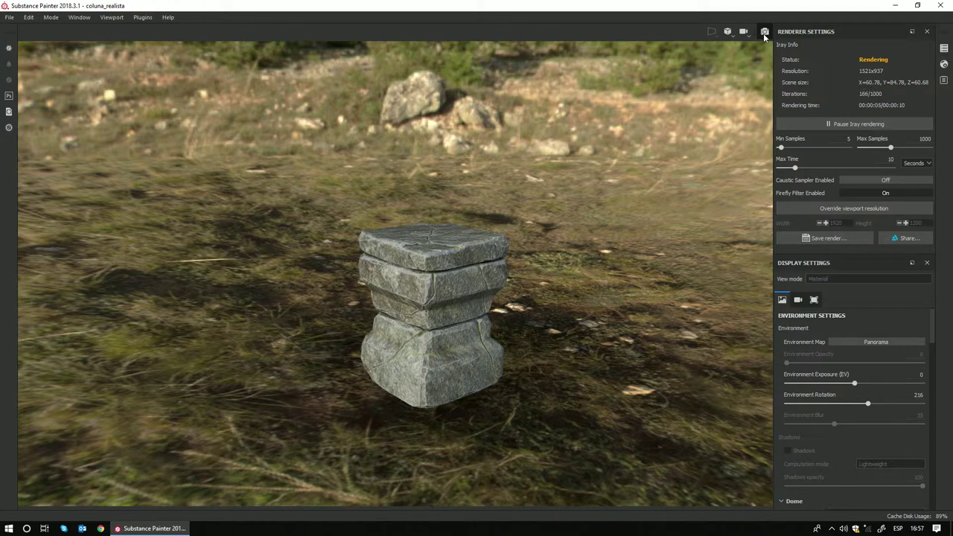
click(764, 33)
click(782, 71)
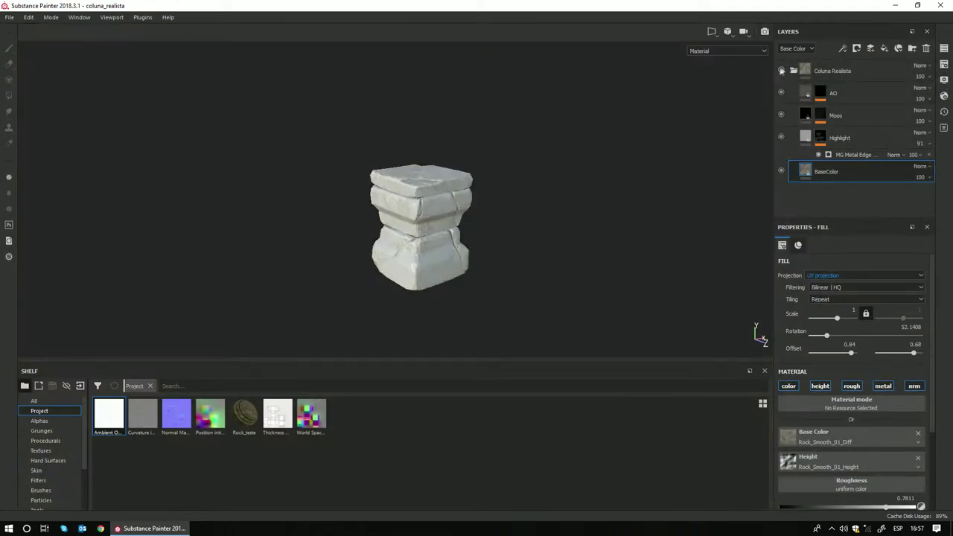
click(794, 71)
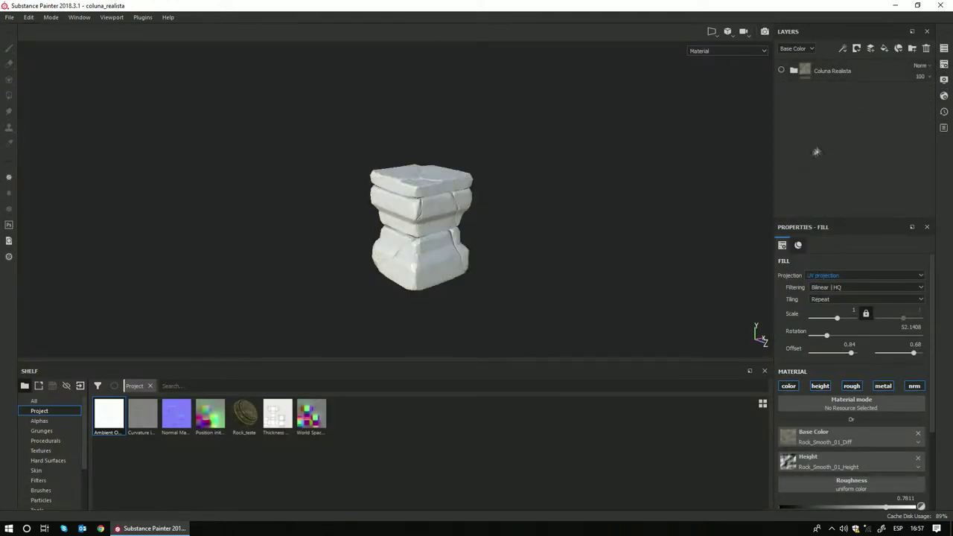
click(885, 48)
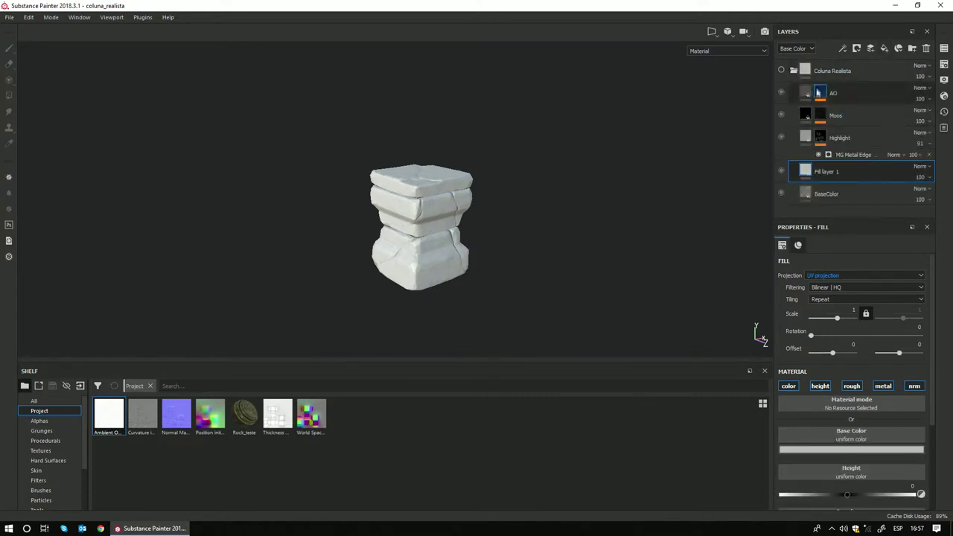
drag(826, 138, 822, 61)
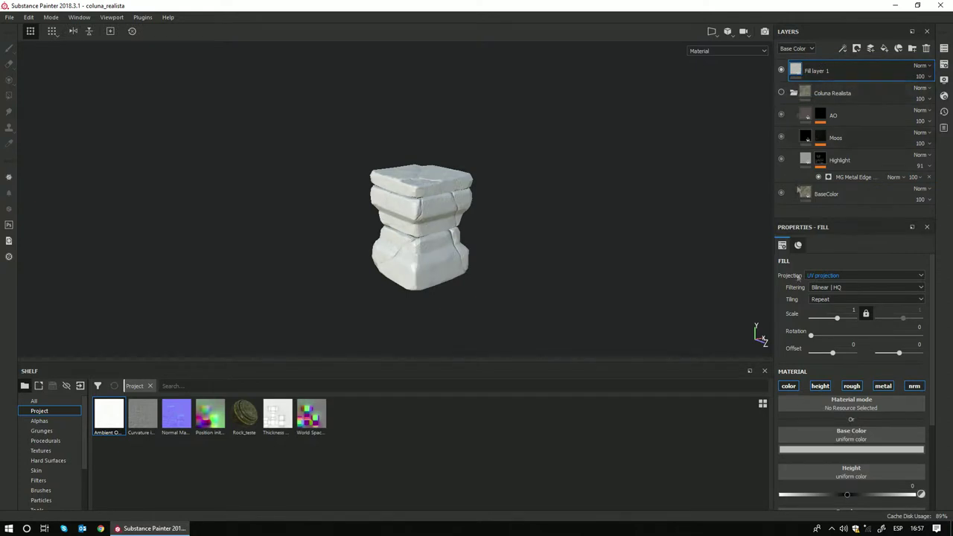
Step: Give Fill layer 1 a red base colour, roughness near 0 and metallic 1
click(809, 450)
drag(861, 380, 890, 333)
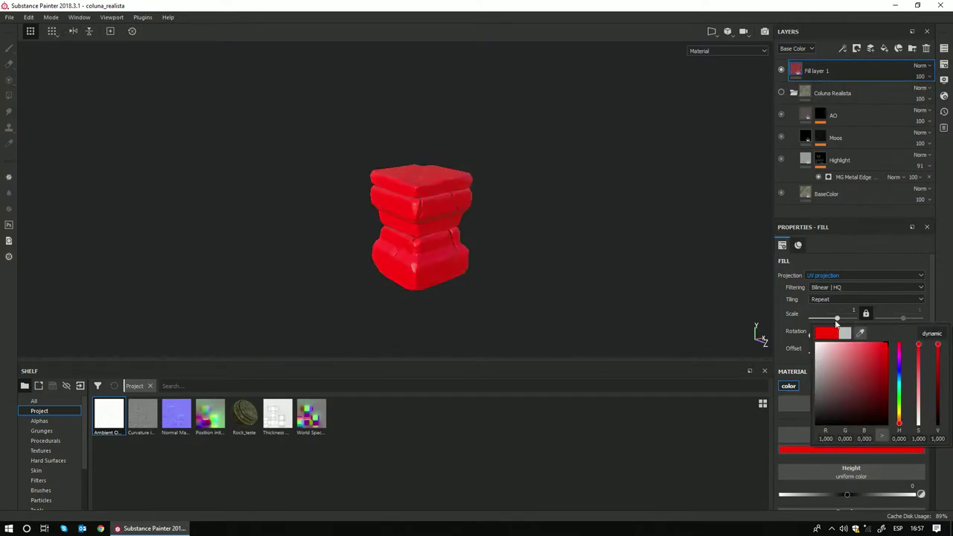
scroll(846, 383, down, 3)
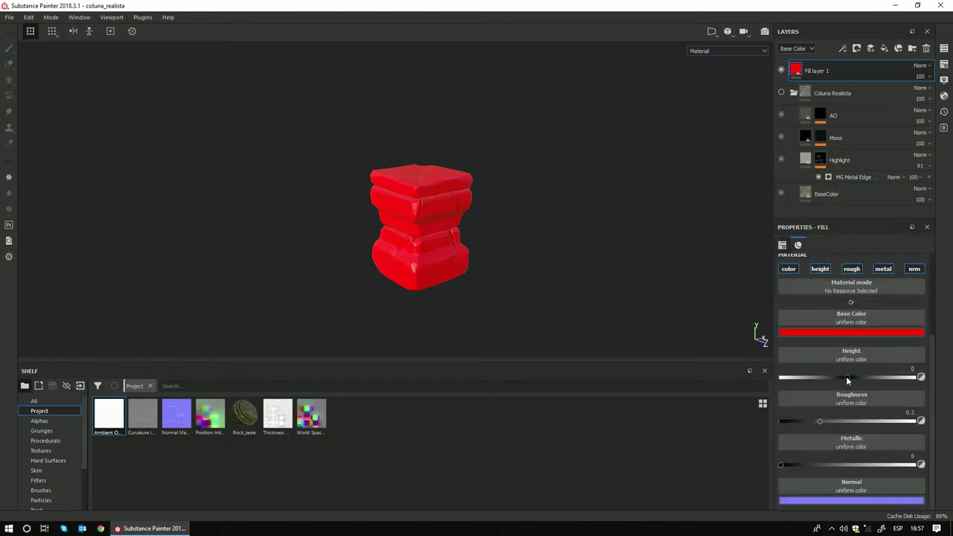
drag(820, 421, 782, 421)
drag(782, 466, 915, 465)
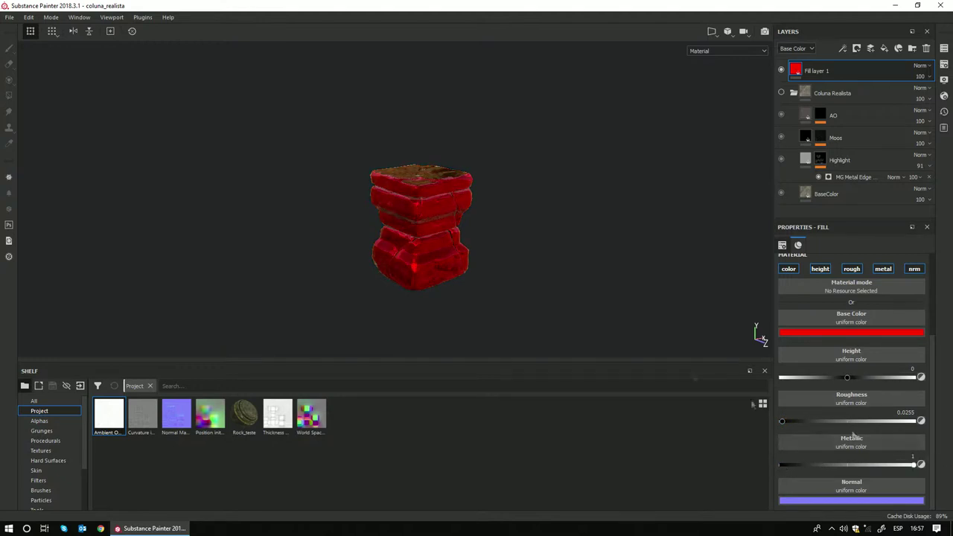
scroll(452, 259, up, 5)
mouse_move(453, 258)
alt+mouse_down()
mouse_move(482, 237)
mouse_move(448, 251)
alt+mouse_up()
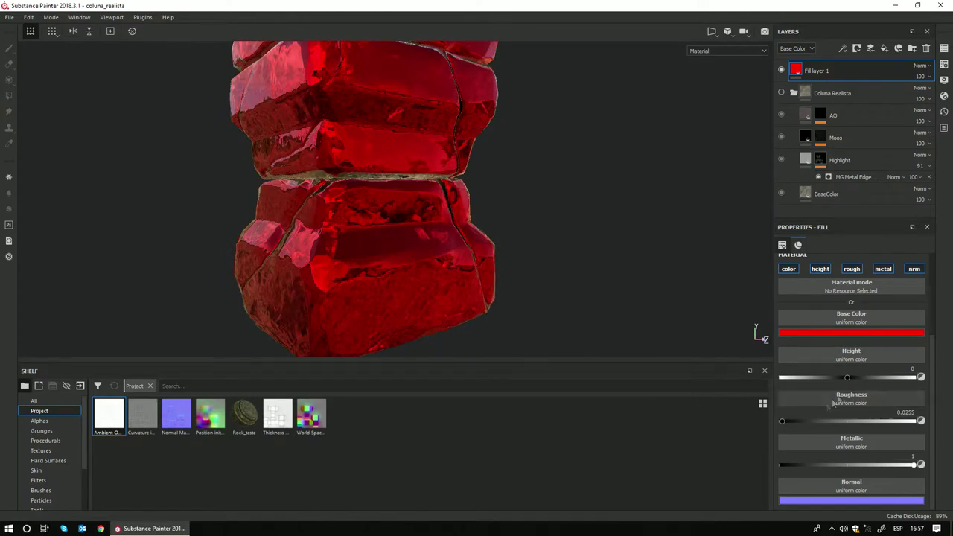
Step: Readjust roughness to 0 and make the base colour pure white for a mirror-like chrome finish
mouse_move(784, 421)
mouse_down()
mouse_move(911, 421)
mouse_move(745, 424)
mouse_up()
click(826, 332)
click(902, 376)
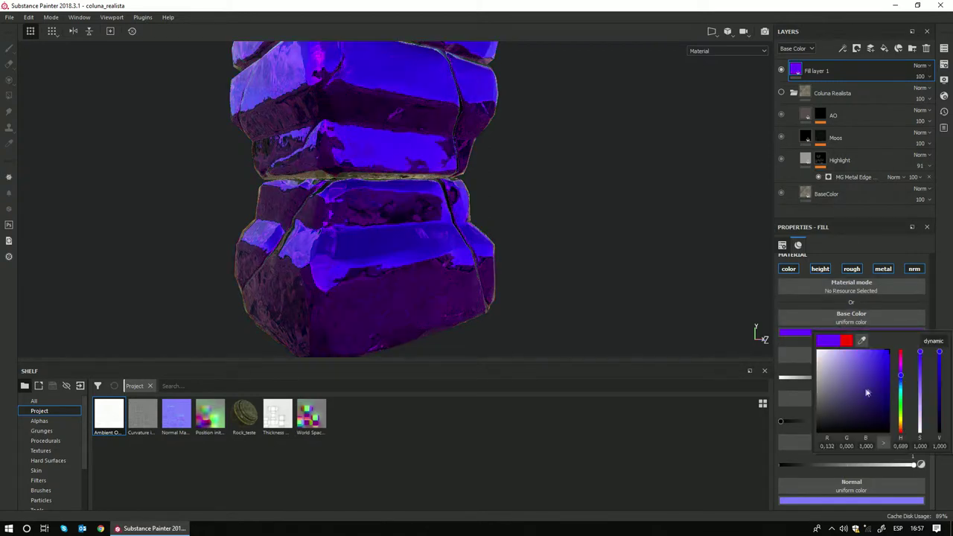
drag(871, 379, 788, 336)
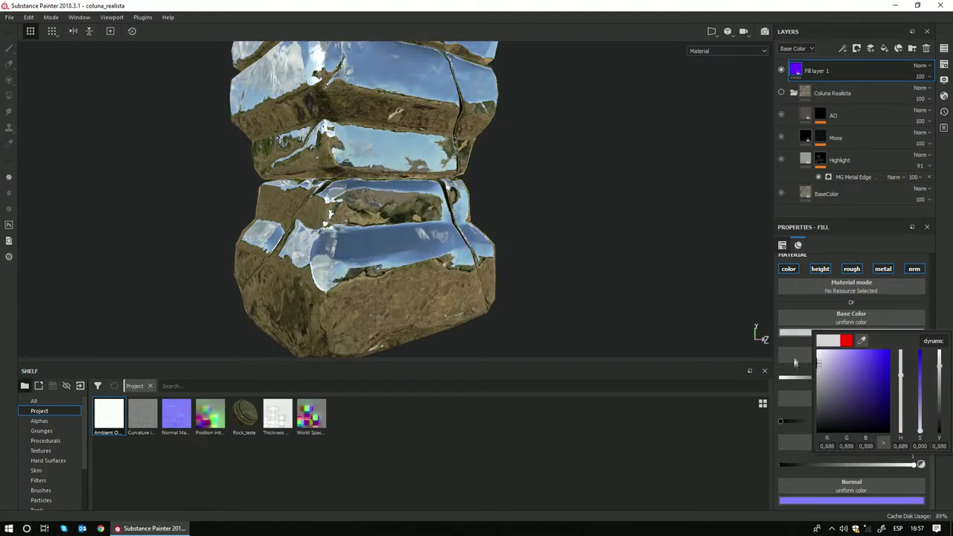
click(454, 271)
alt+drag(477, 253, 508, 242)
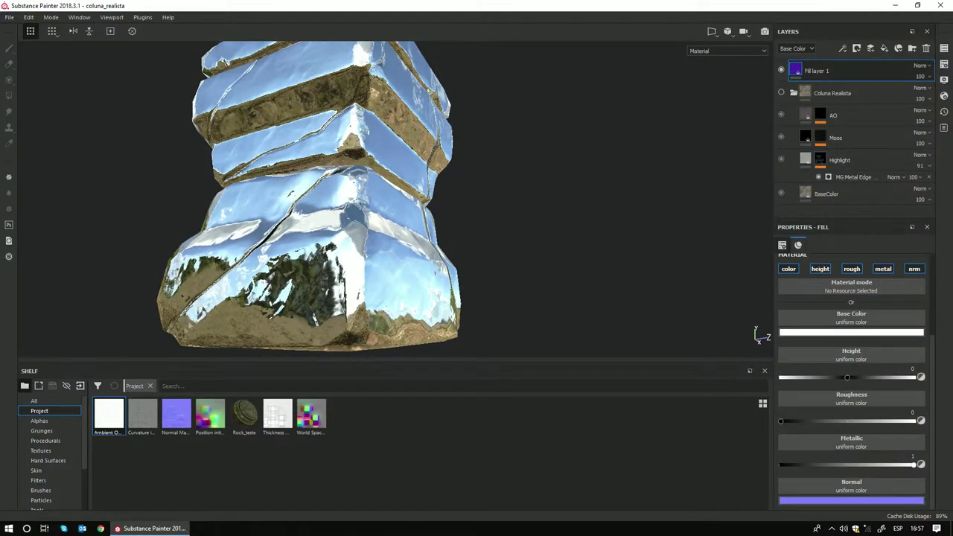
mouse_move(410, 283)
alt+mouse_down()
mouse_move(311, 269)
mouse_move(337, 271)
alt+mouse_up()
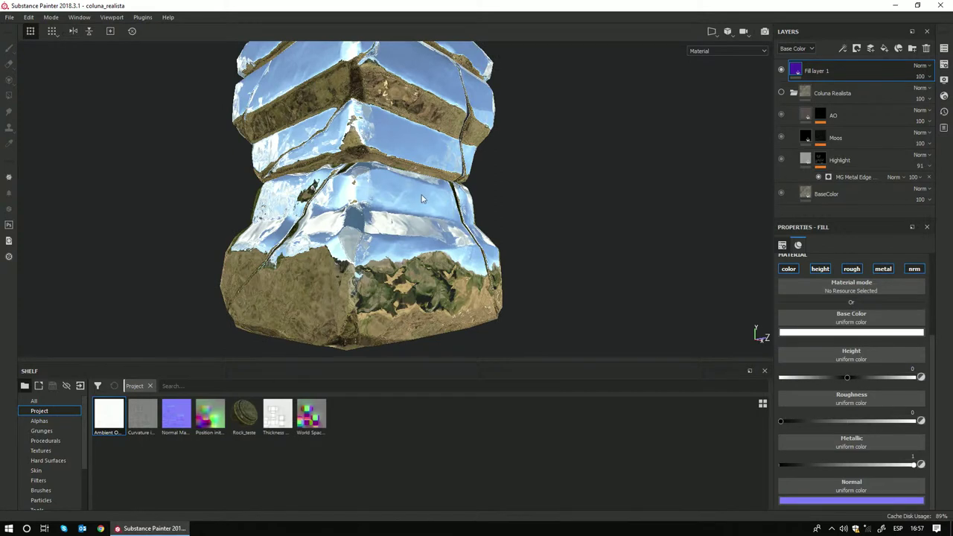
alt+right_drag(421, 198, 495, 233)
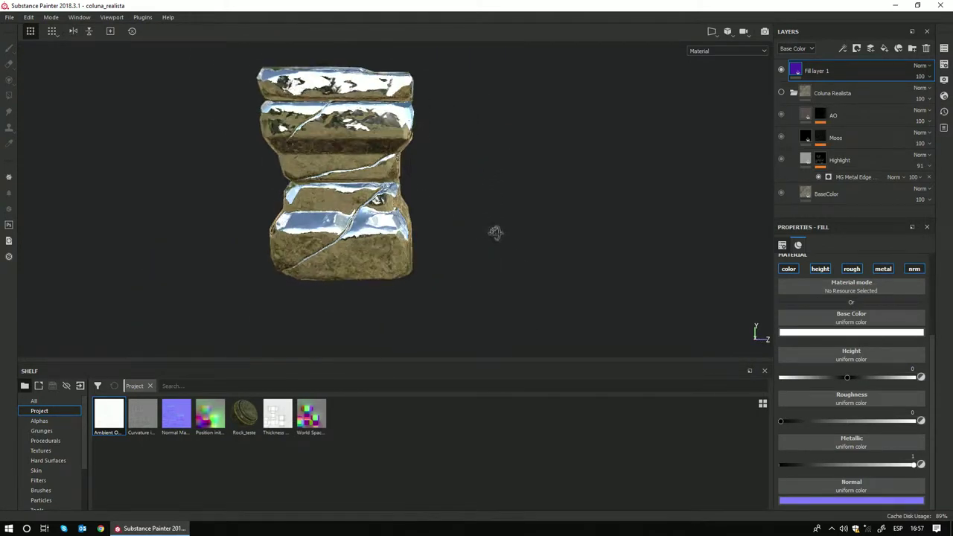
mouse_move(495, 232)
alt+mouse_down()
mouse_move(403, 170)
mouse_move(434, 183)
alt+mouse_up()
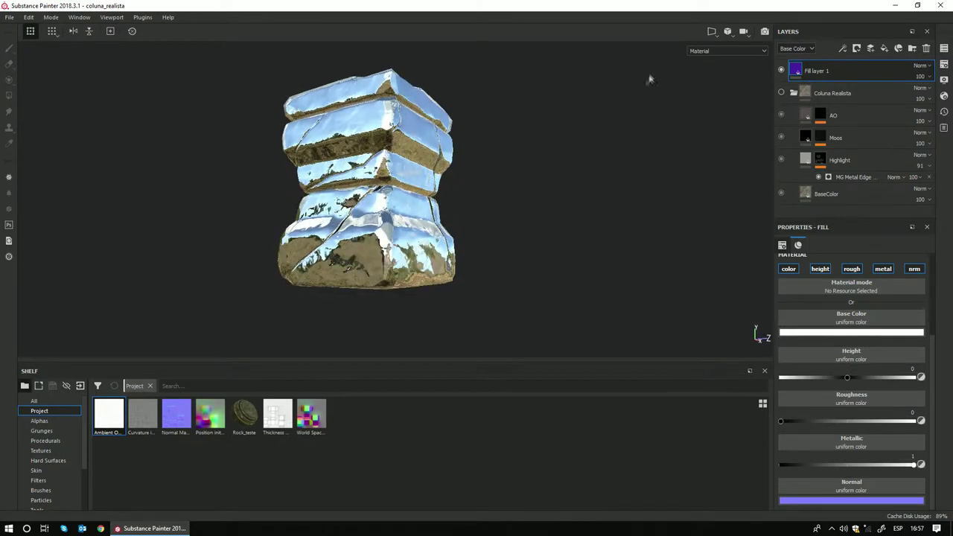
Step: Render the chrome column in Iray and rotate the environment to about 225 to show trees and sky
click(765, 31)
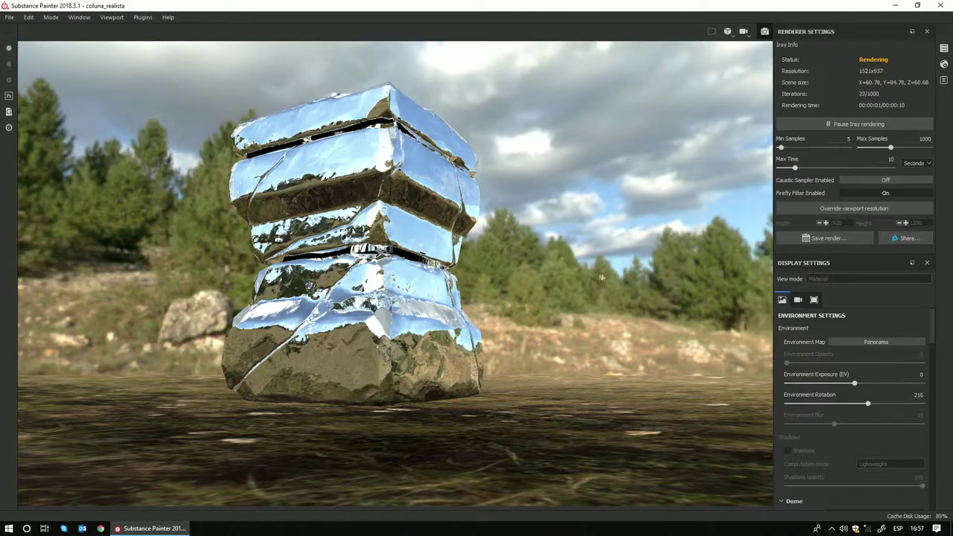
scroll(411, 280, up, 5)
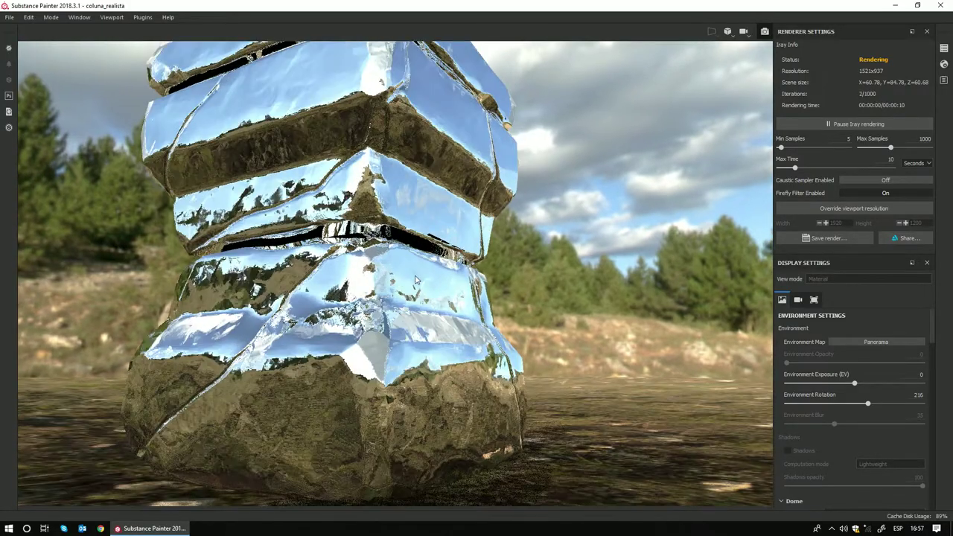
scroll(416, 279, down, 5)
mouse_move(416, 279)
alt+mouse_down()
mouse_move(416, 305)
mouse_move(440, 321)
alt+mouse_up()
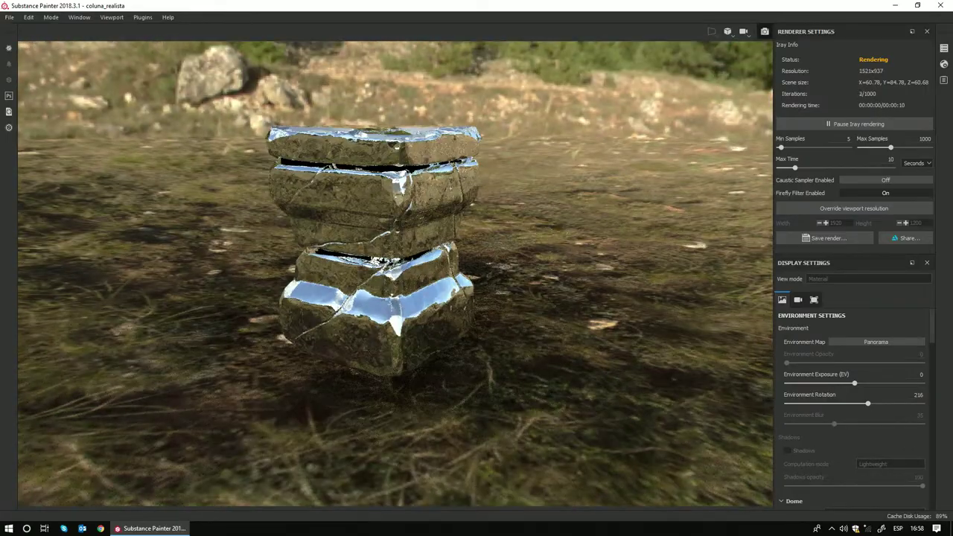
shift+right_drag(538, 236, 504, 230)
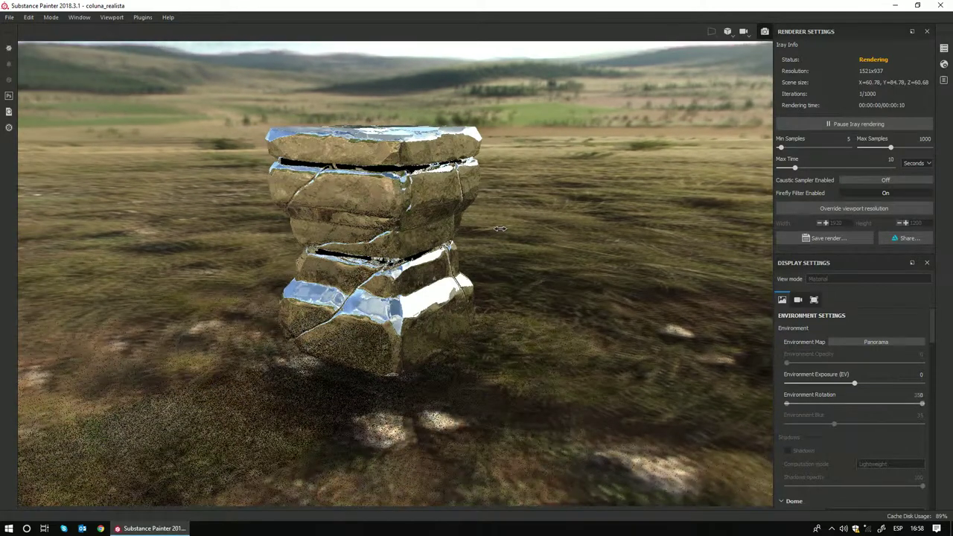
shift+right_drag(504, 231, 500, 228)
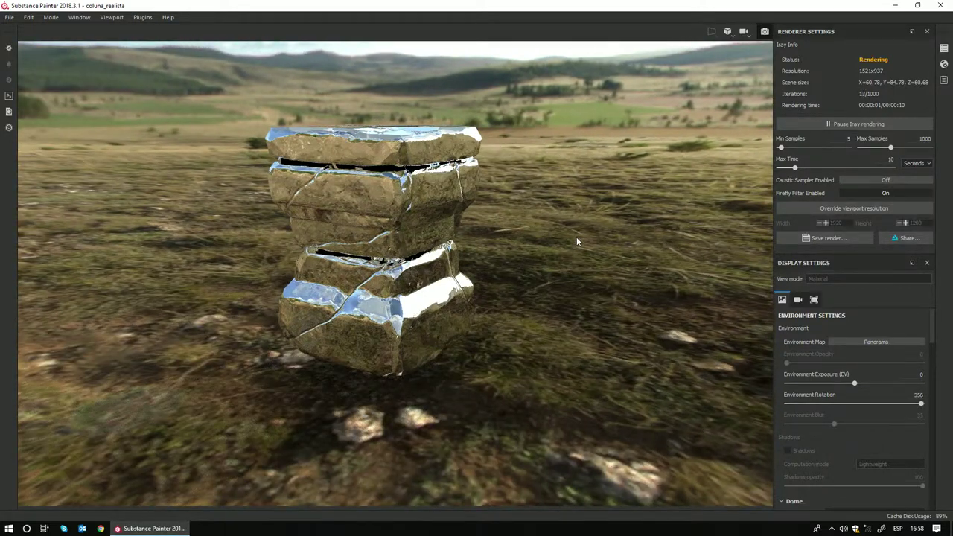
mouse_move(577, 240)
shift+right_down()
mouse_move(586, 245)
mouse_move(576, 240)
shift+right_up()
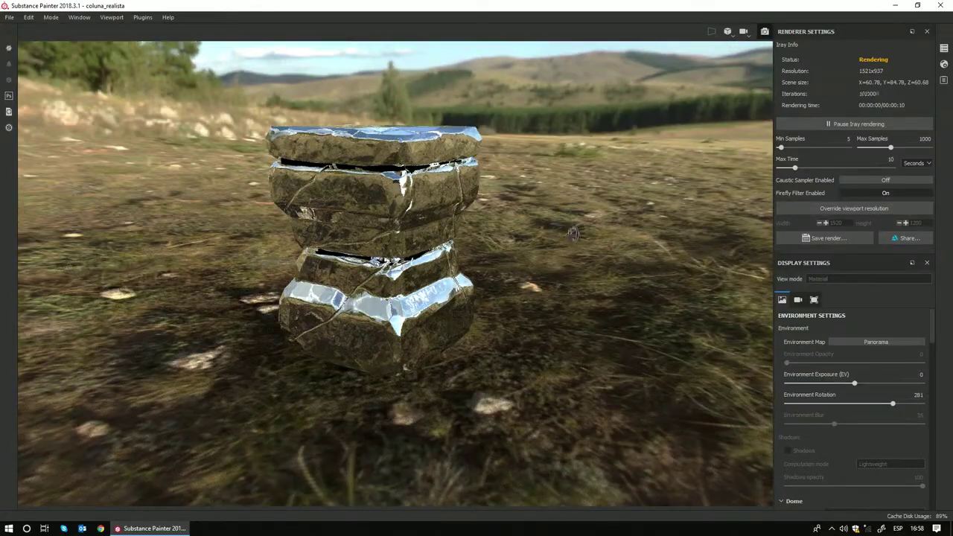
mouse_move(576, 241)
shift+right_down()
mouse_move(574, 224)
mouse_move(601, 242)
shift+right_up()
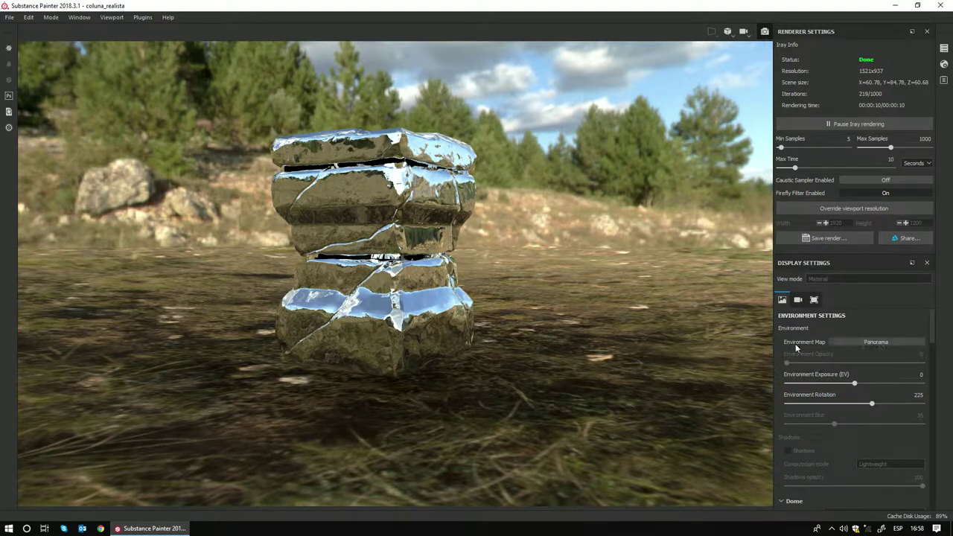
Step: Try the Bonifacio Aragon Stairs, Corsica Beach and Gdansk Shipyard environments before choosing Panorama
click(861, 342)
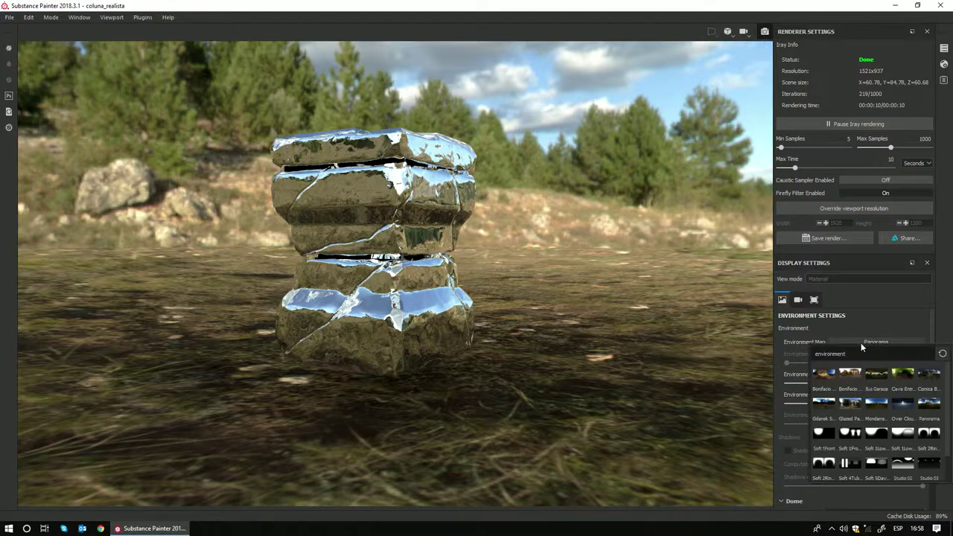
click(828, 378)
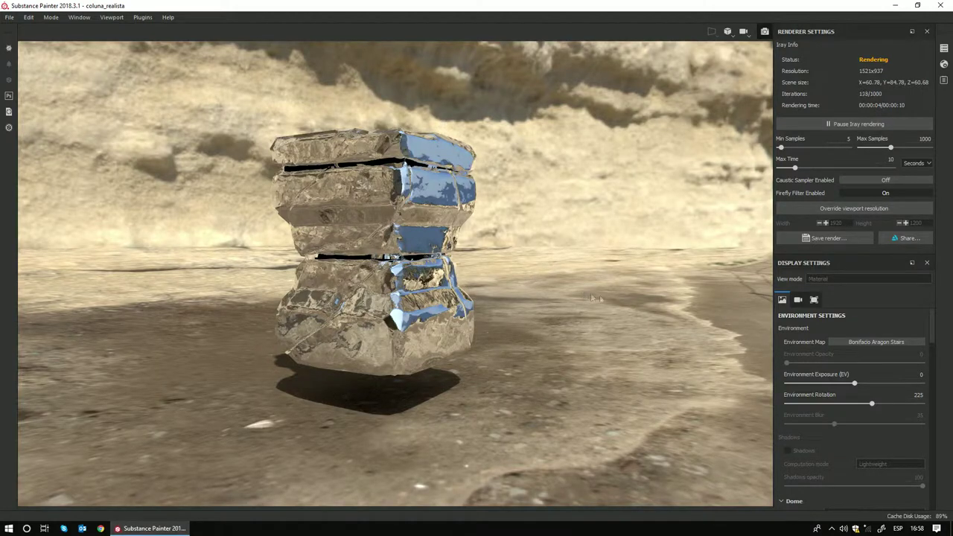
mouse_move(637, 300)
shift+right_down()
mouse_move(600, 295)
mouse_move(648, 296)
shift+right_up()
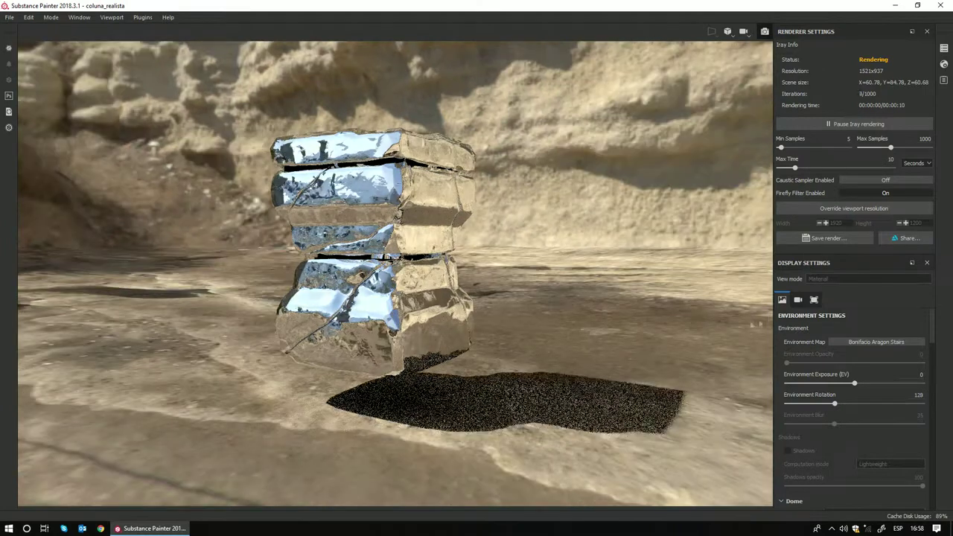
click(881, 342)
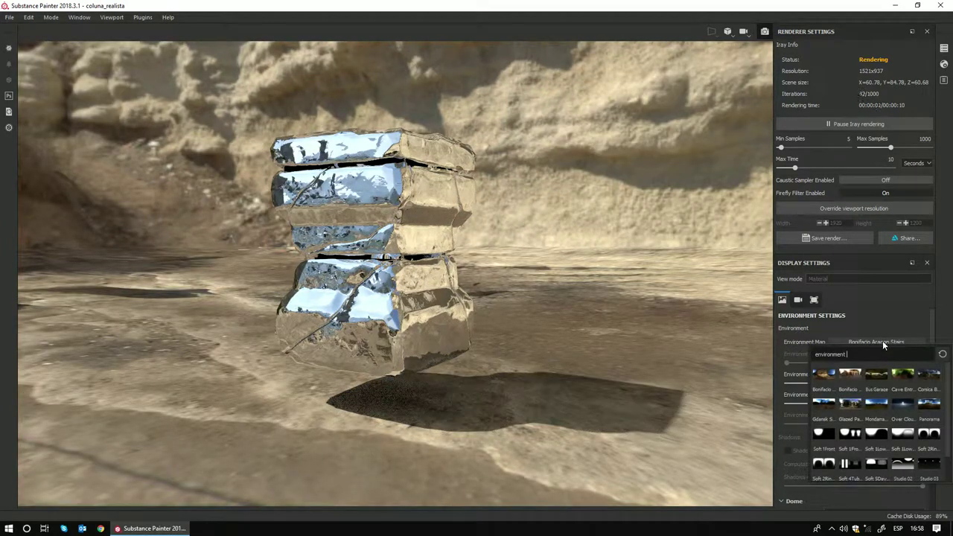
click(928, 377)
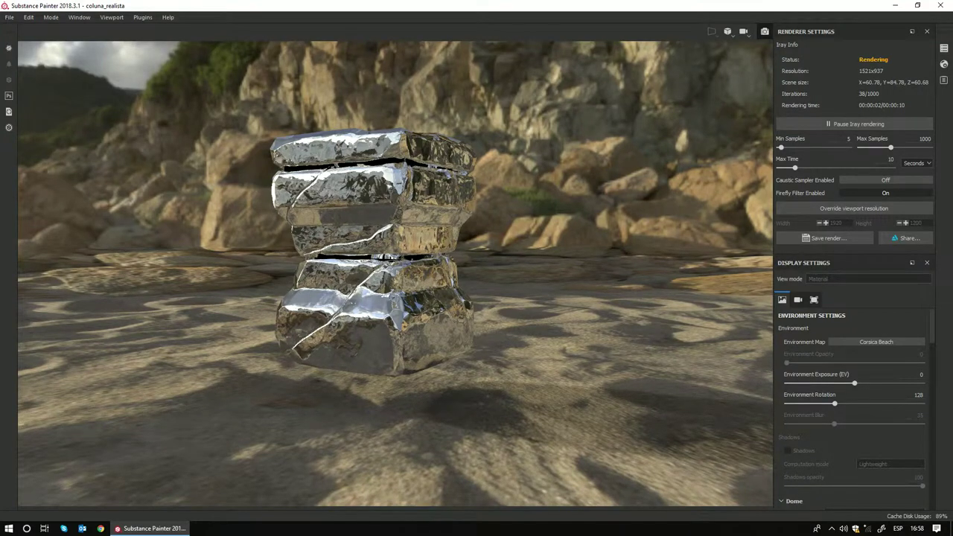
click(872, 341)
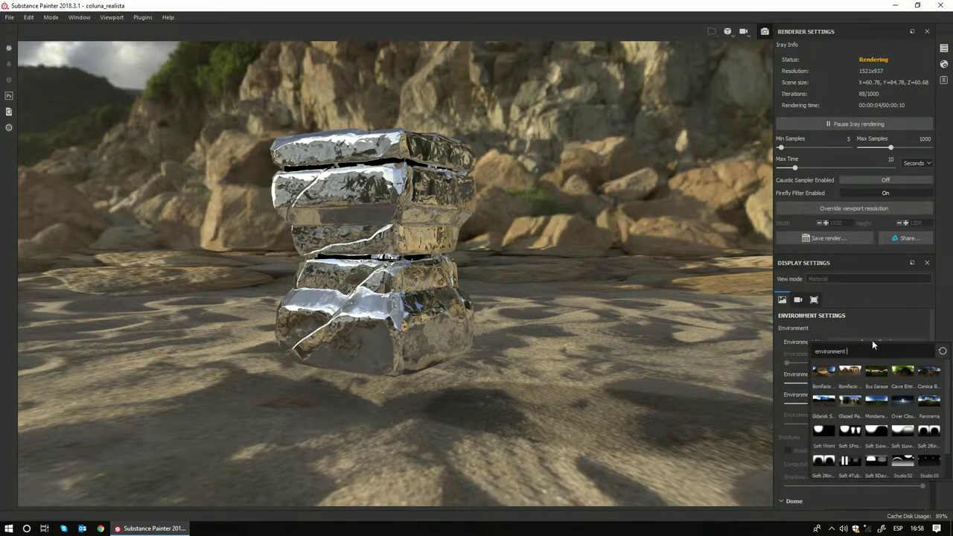
click(847, 387)
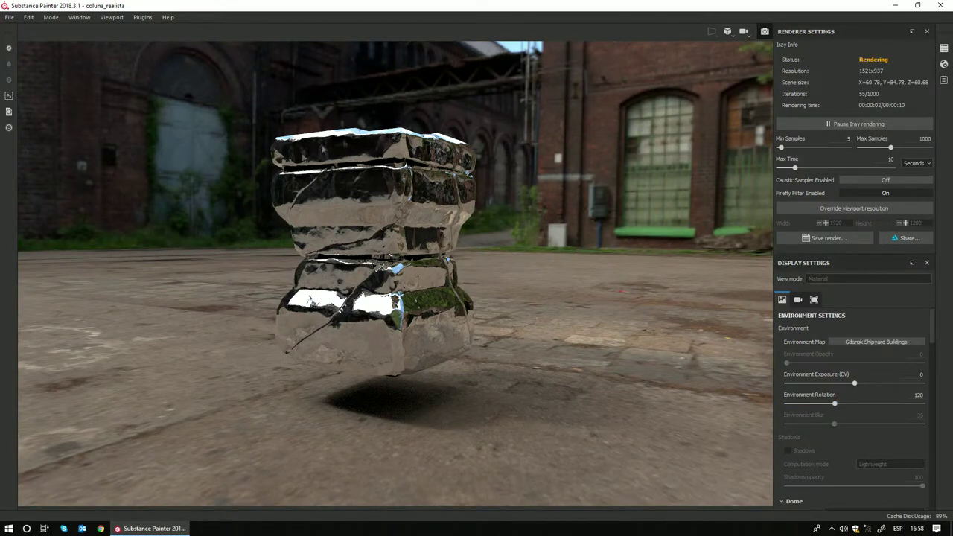
mouse_move(631, 223)
shift+right_down()
mouse_move(595, 233)
mouse_move(611, 240)
shift+right_up()
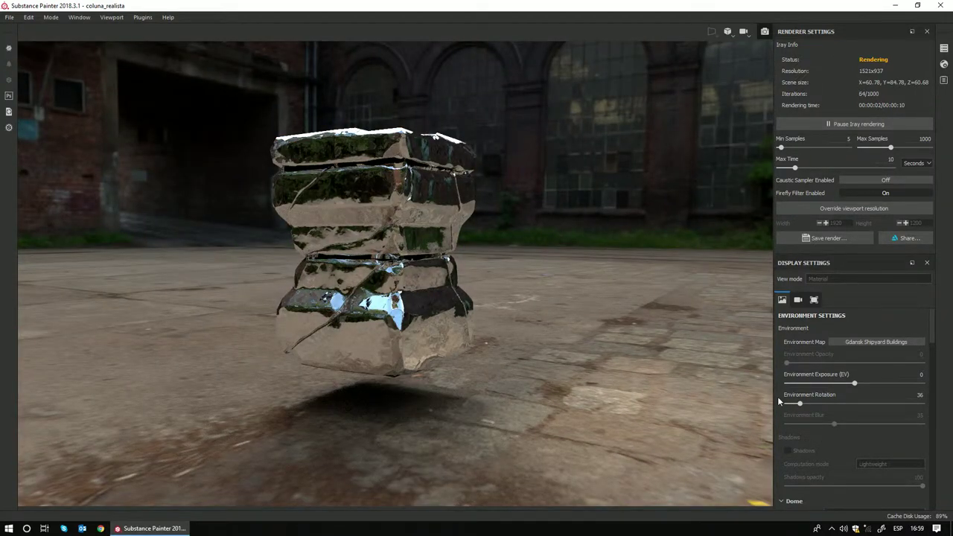
click(870, 342)
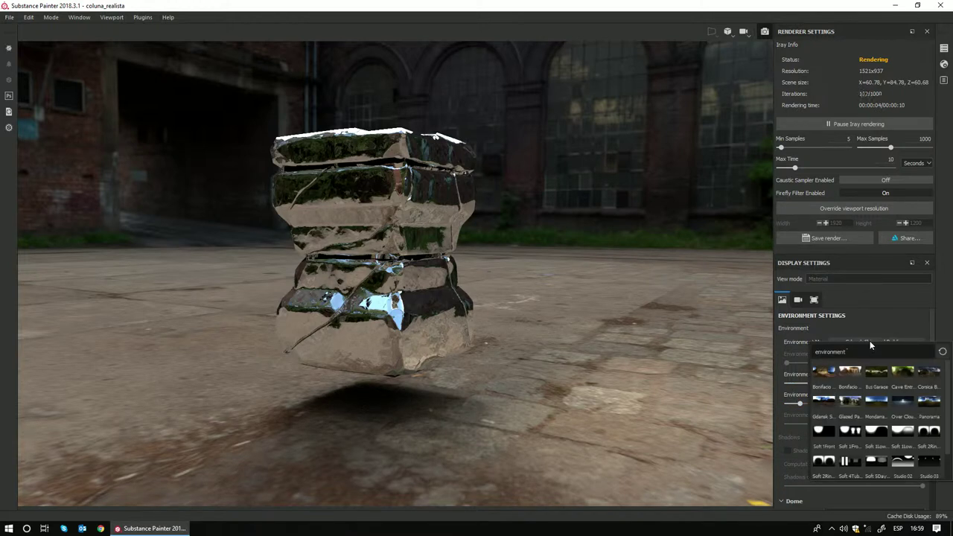
click(928, 400)
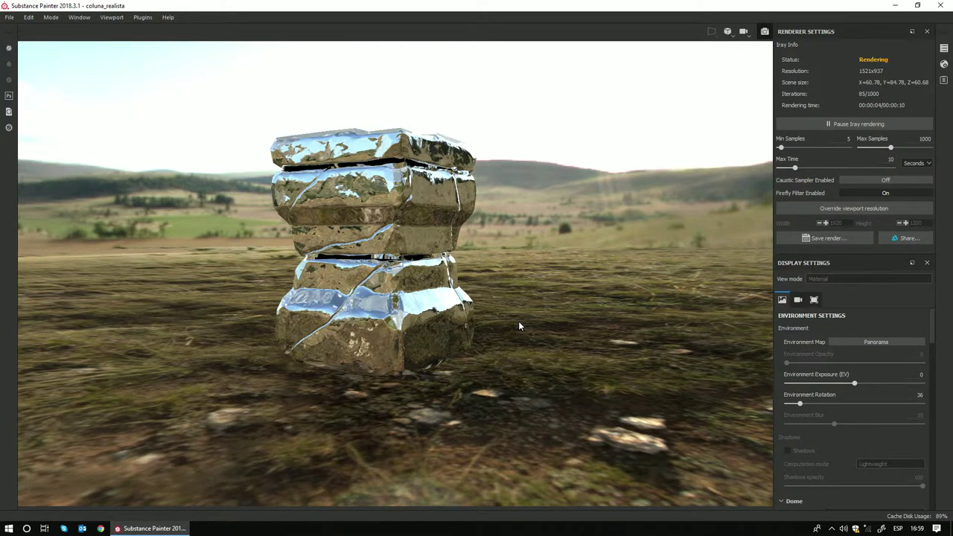
Step: Orbit to look down on the column and test environment exposure, resetting it to 0
scroll(519, 321, up, 1)
scroll(520, 321, down, 3)
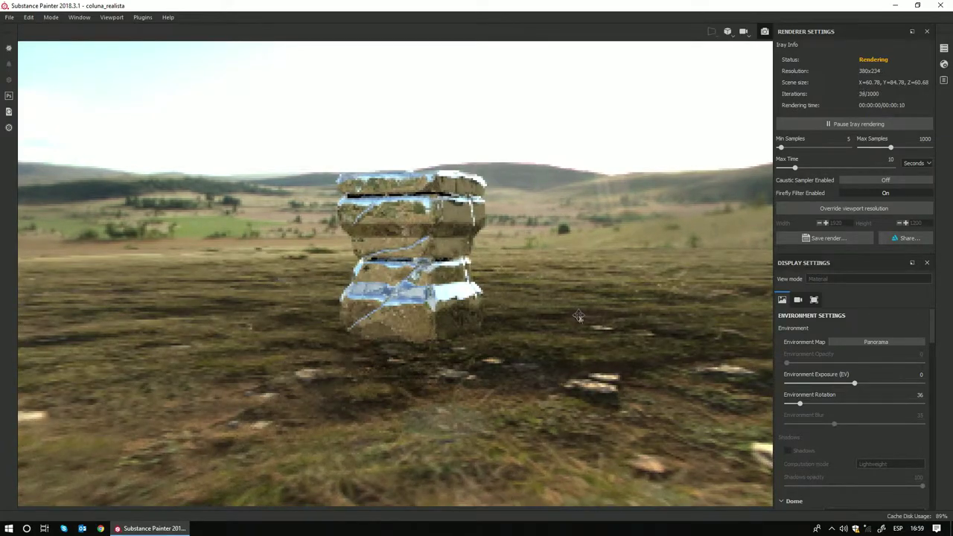
mouse_move(576, 313)
alt+mouse_down()
mouse_move(566, 336)
mouse_move(543, 315)
alt+mouse_up()
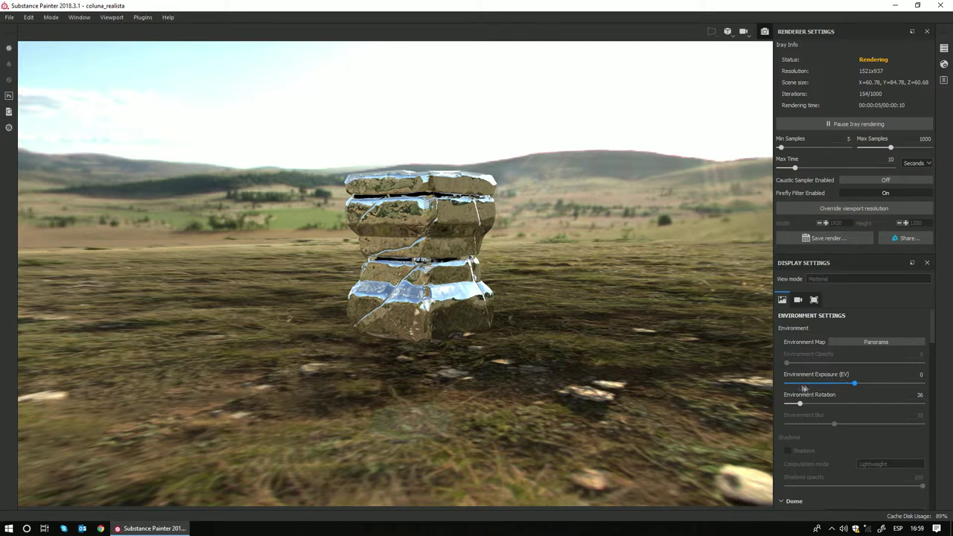
mouse_move(855, 381)
mouse_down()
mouse_move(899, 378)
mouse_move(848, 381)
mouse_move(862, 382)
mouse_up()
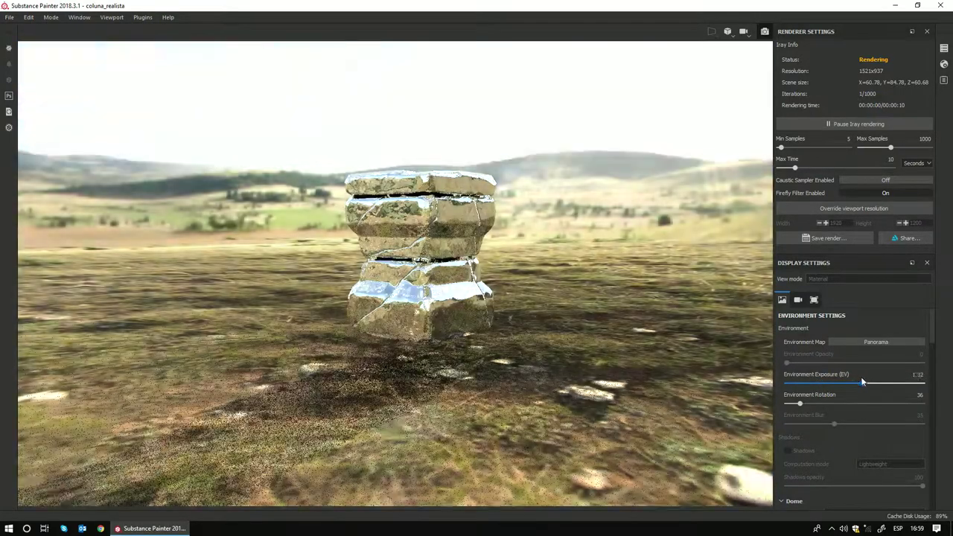
text(0)
key(Return)
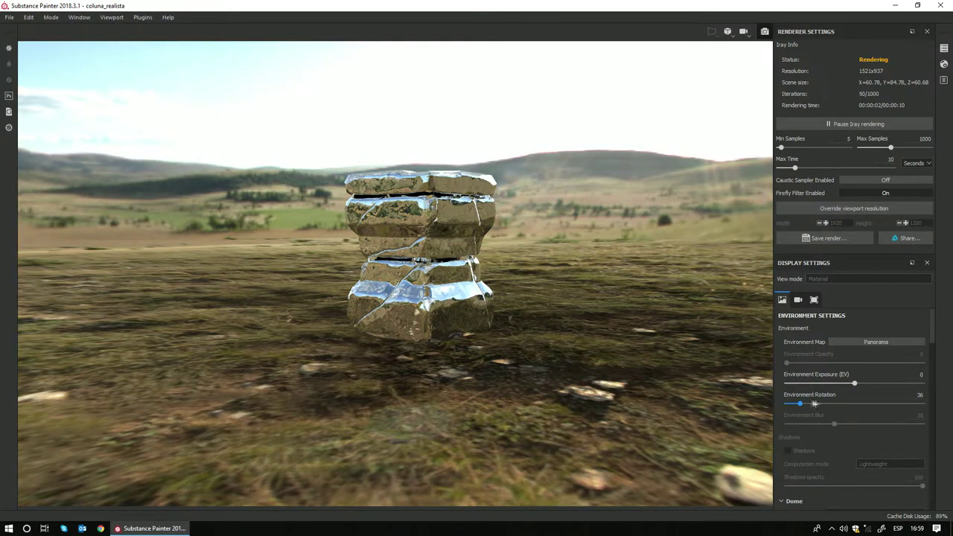
Step: Rotate the Panorama environment to 64 so trees appear behind the column
mouse_move(803, 406)
mouse_down()
mouse_move(826, 406)
mouse_move(790, 403)
mouse_move(810, 404)
mouse_up()
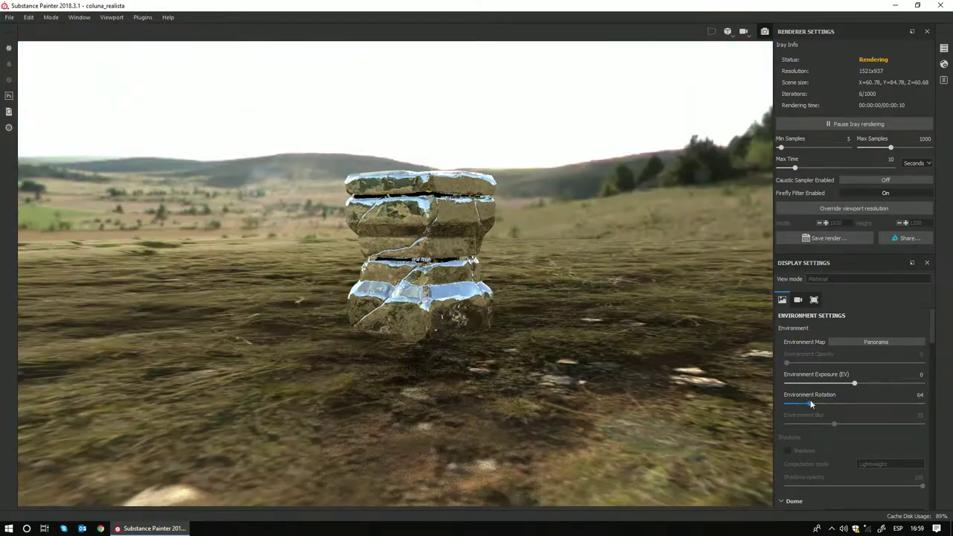
scroll(808, 423, down, 1)
scroll(806, 417, down, 1)
scroll(806, 417, down, 1)
scroll(809, 414, down, 1)
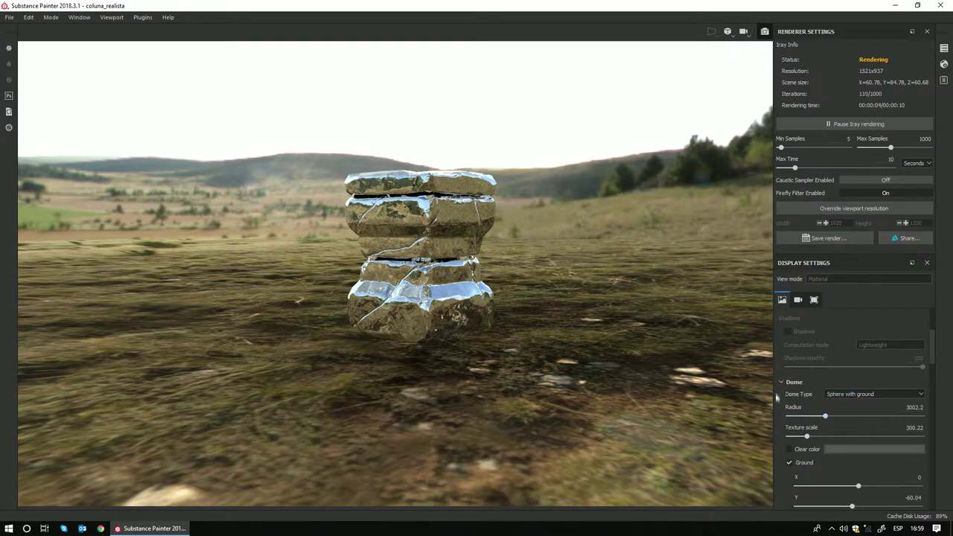
scroll(854, 388, down, 2)
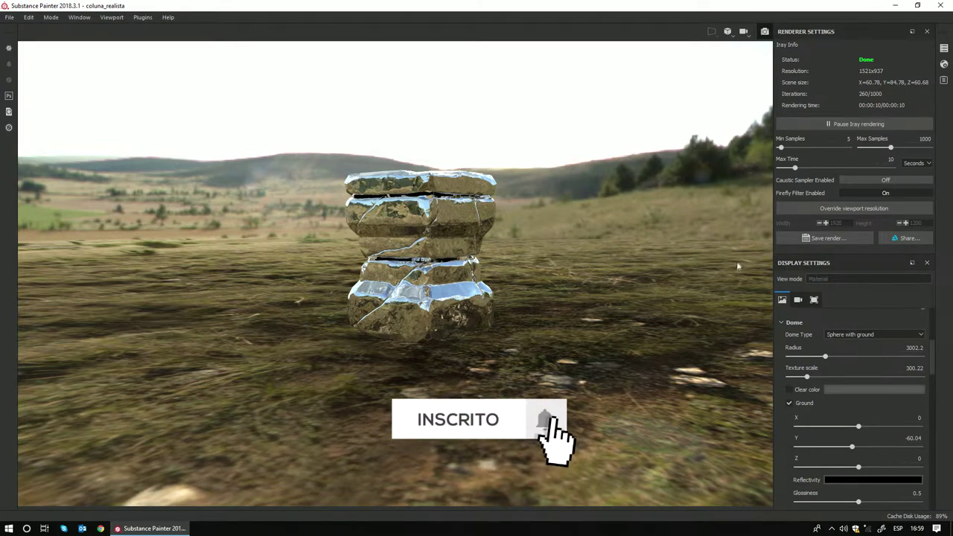
Step: Try the Infinite sphere and Sphere dome types, orbiting to judge the ground and horizon
click(839, 336)
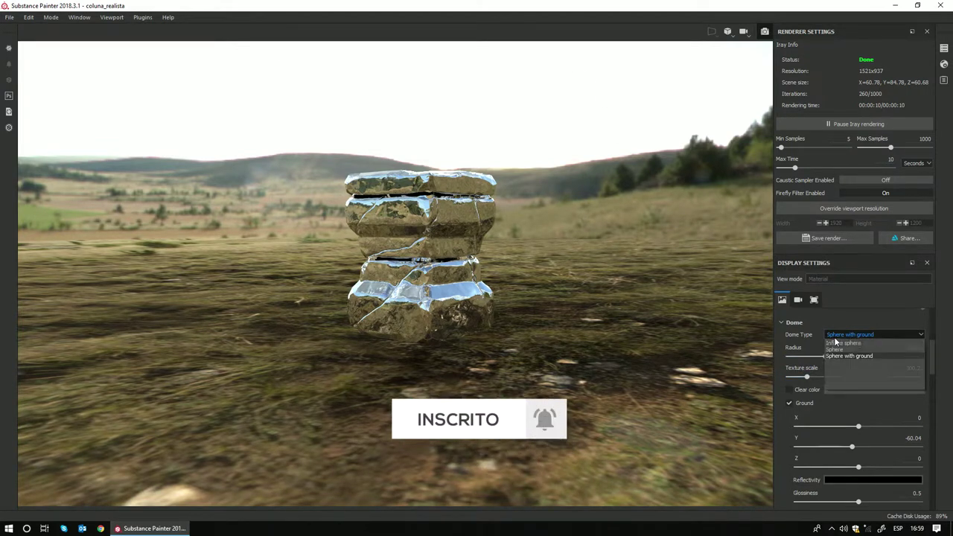
click(864, 343)
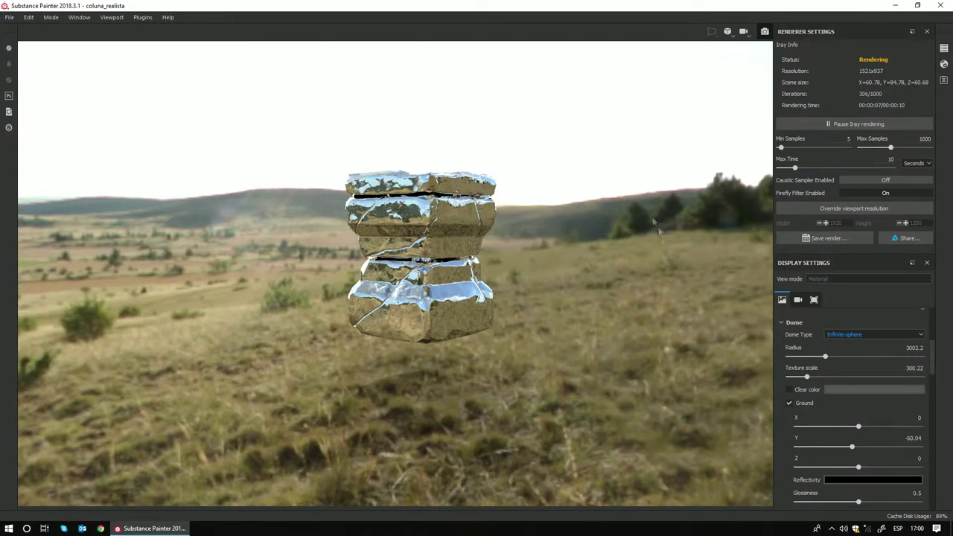
mouse_move(617, 331)
alt+mouse_down()
mouse_move(557, 372)
mouse_move(574, 325)
alt+mouse_up()
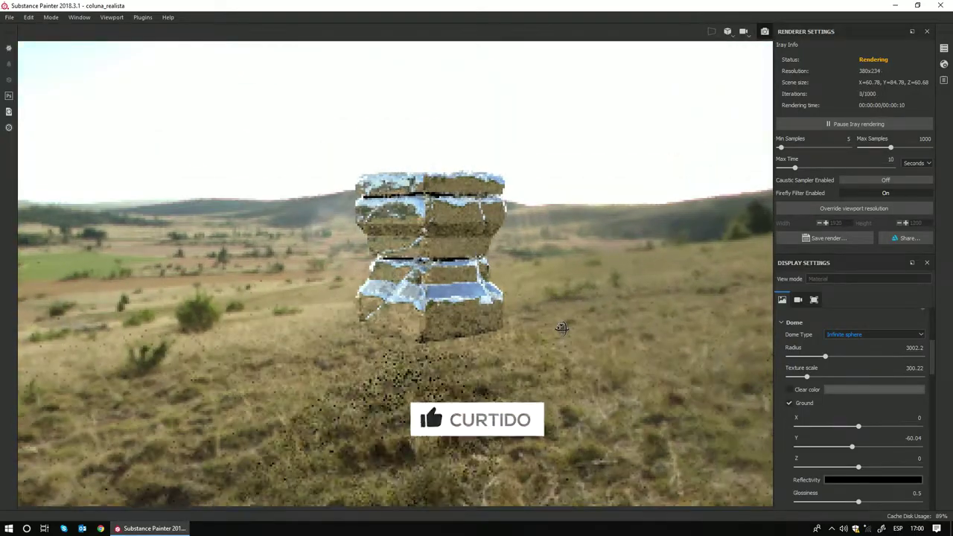
alt+drag(573, 325, 563, 341)
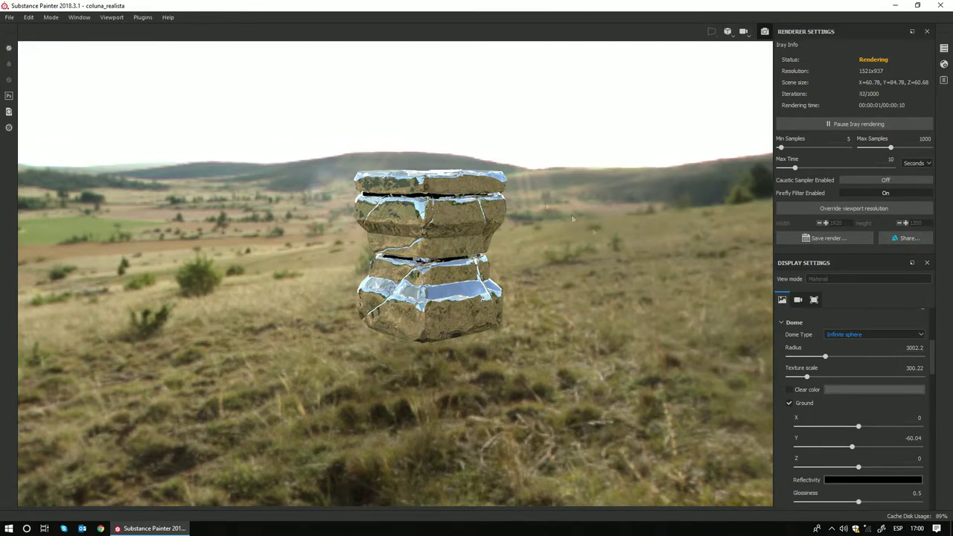
click(856, 335)
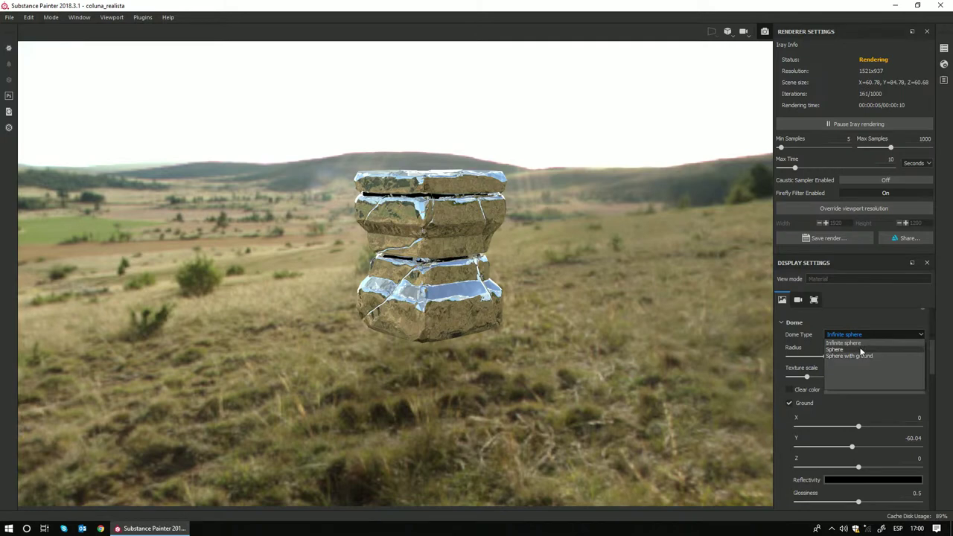
click(856, 344)
click(854, 333)
click(850, 349)
mouse_move(522, 298)
alt+mouse_down()
mouse_move(514, 283)
mouse_move(618, 331)
alt+mouse_up()
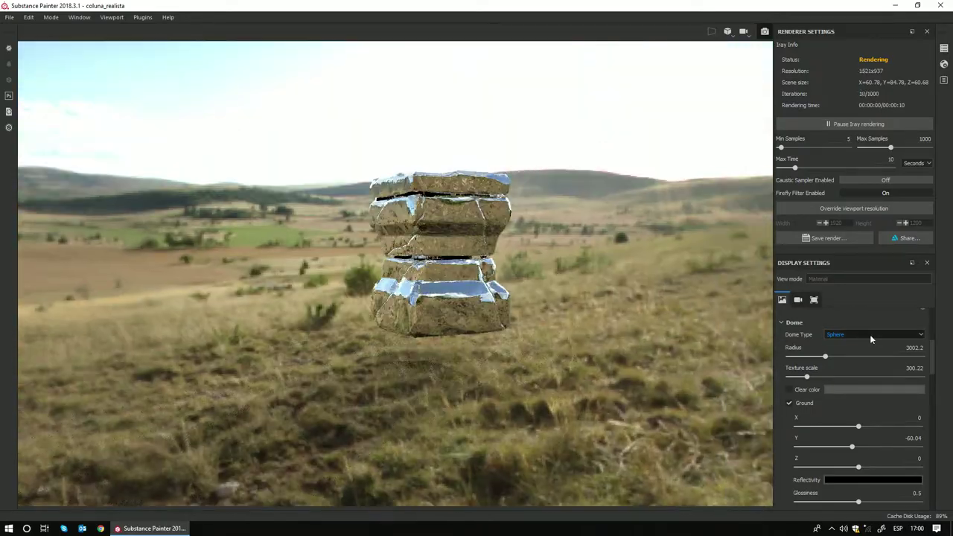
Step: Cycle the dome type again and settle on Sphere with ground, tilting so the horizon shows
click(870, 335)
click(853, 345)
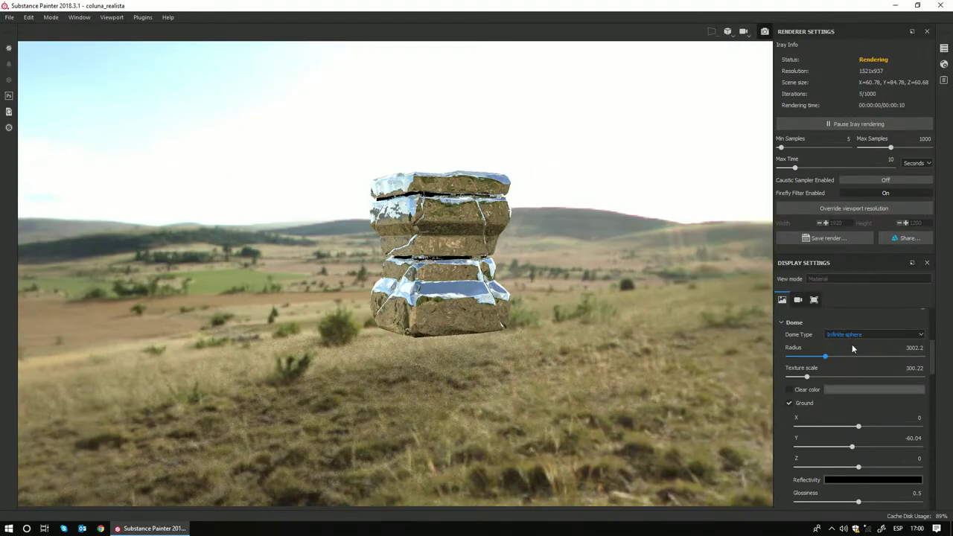
click(850, 335)
click(845, 350)
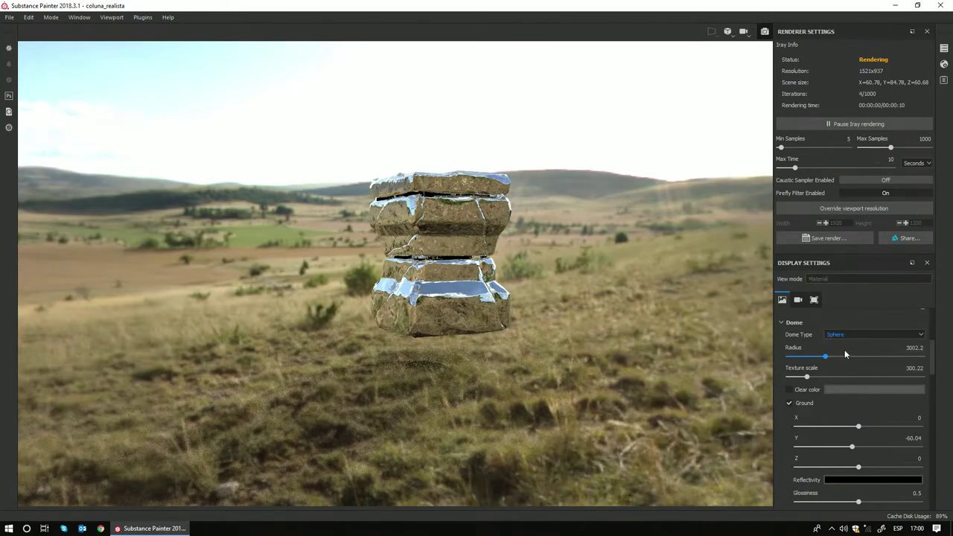
click(844, 336)
click(847, 356)
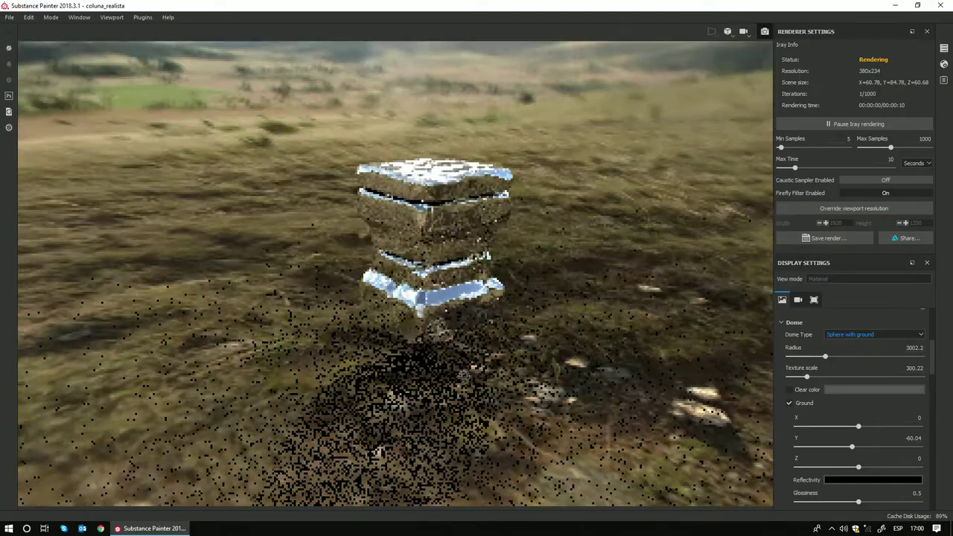
mouse_move(462, 376)
alt+mouse_down()
mouse_move(487, 402)
mouse_move(588, 361)
mouse_move(550, 361)
alt+mouse_up()
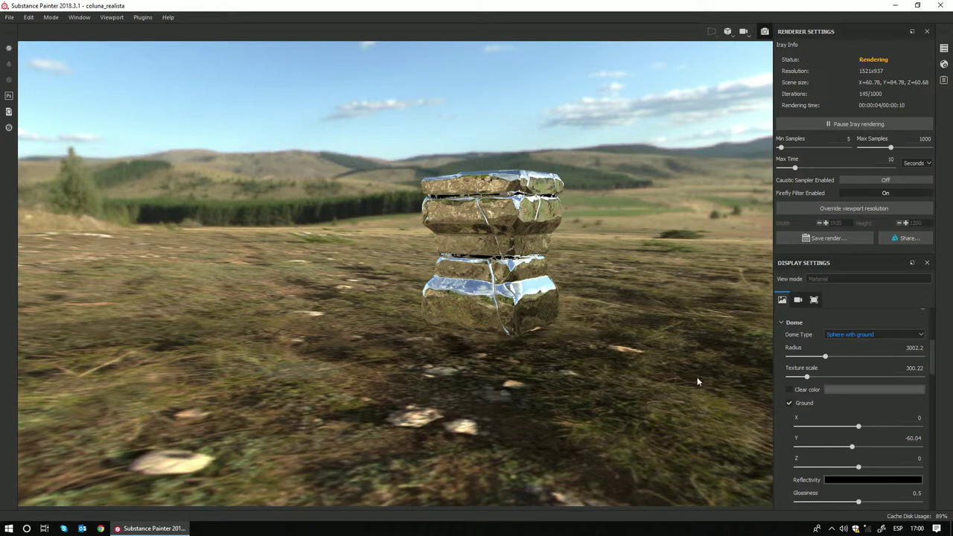
Step: Enlarge the dome radius to 5869.3 and set the ground texture scale to 530.79
scroll(847, 365, down, 2)
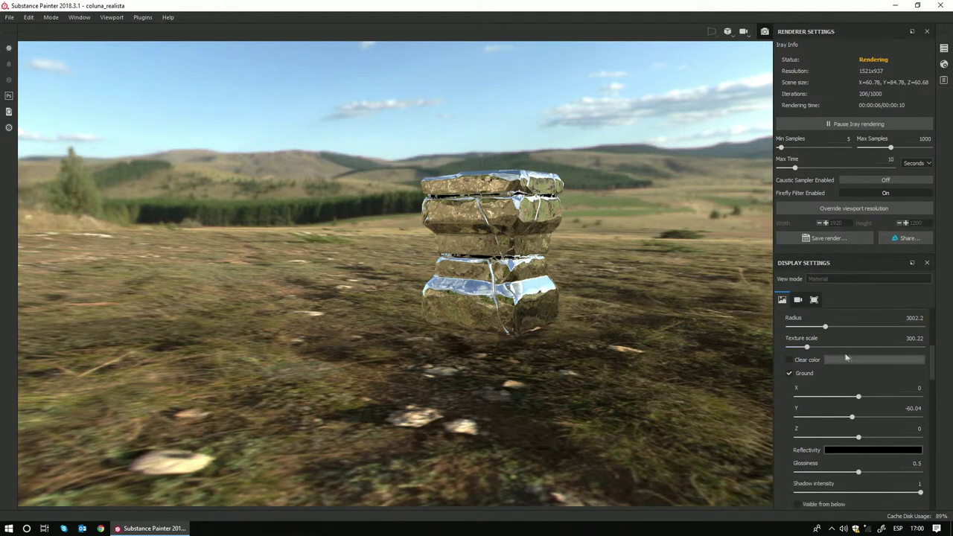
mouse_move(827, 326)
mouse_down()
mouse_move(881, 328)
mouse_move(758, 330)
mouse_up()
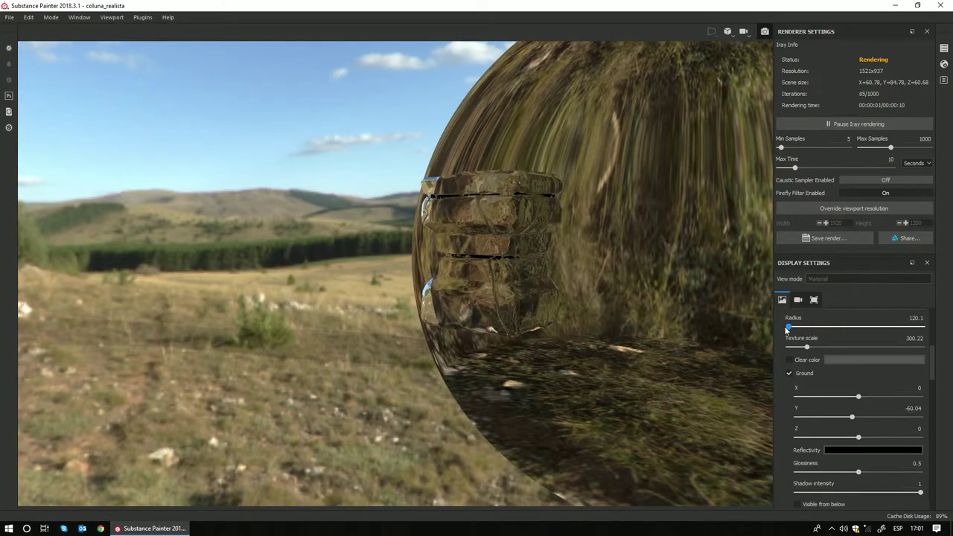
mouse_move(768, 330)
mouse_down()
mouse_move(798, 331)
mouse_move(789, 328)
mouse_up()
scroll(596, 284, down, 3)
scroll(599, 286, down, 4)
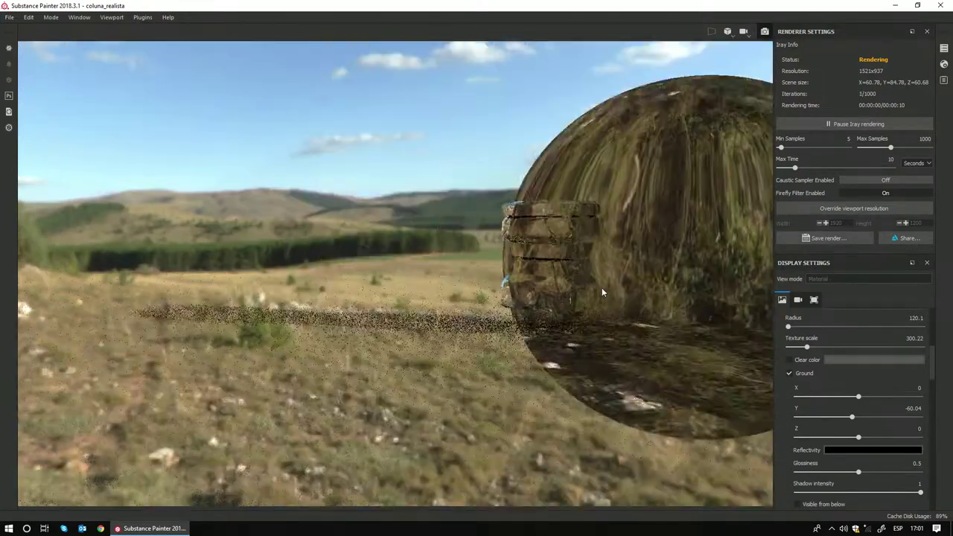
scroll(602, 288, down, 3)
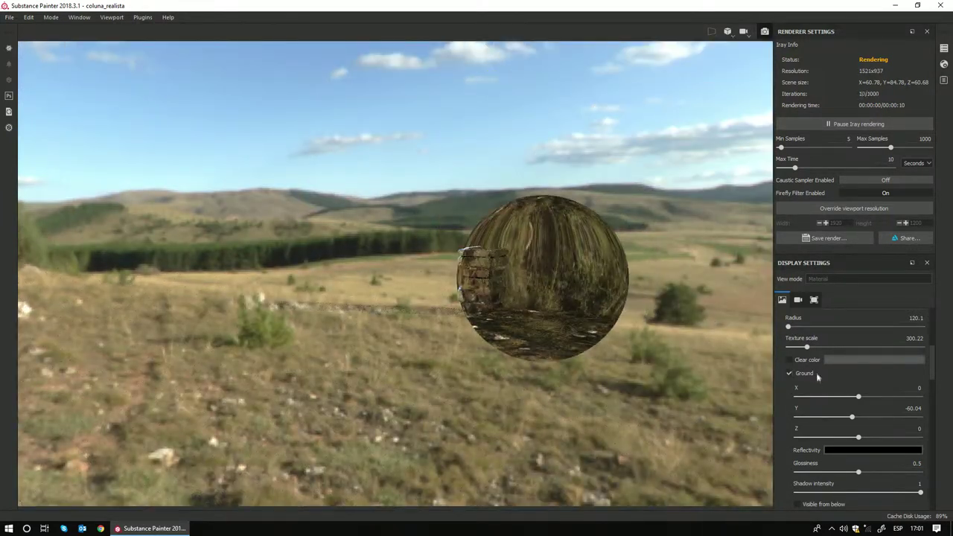
mouse_move(791, 325)
mouse_down()
mouse_move(950, 343)
mouse_move(757, 347)
mouse_up()
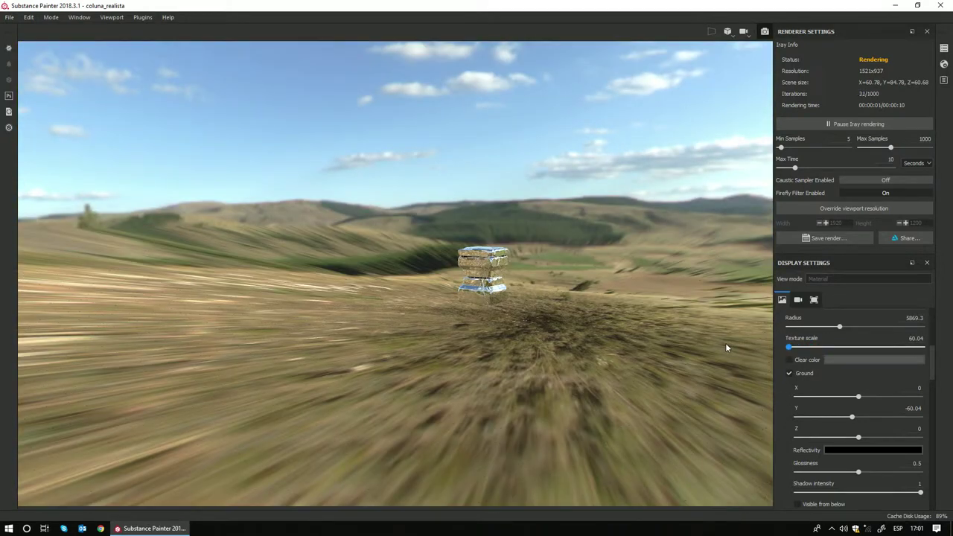
drag(757, 347, 725, 343)
drag(807, 352, 819, 349)
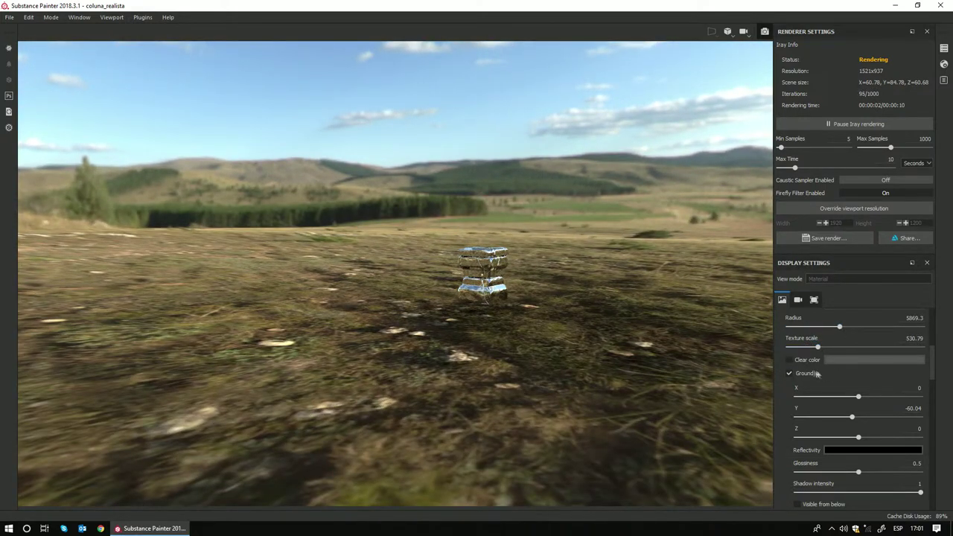
Step: Enable Clear color for a flat grey background and view the column from above
click(790, 360)
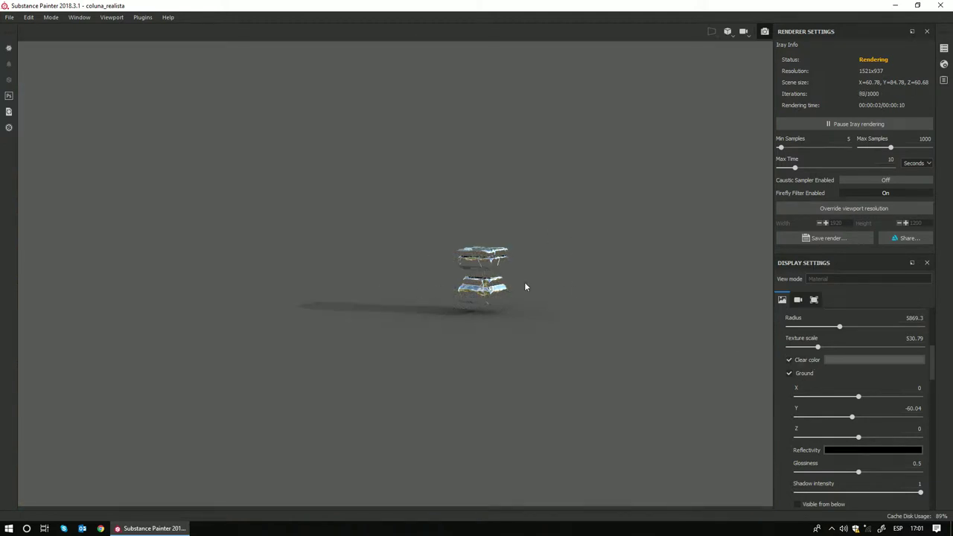
scroll(525, 287, up, 1)
scroll(526, 287, up, 3)
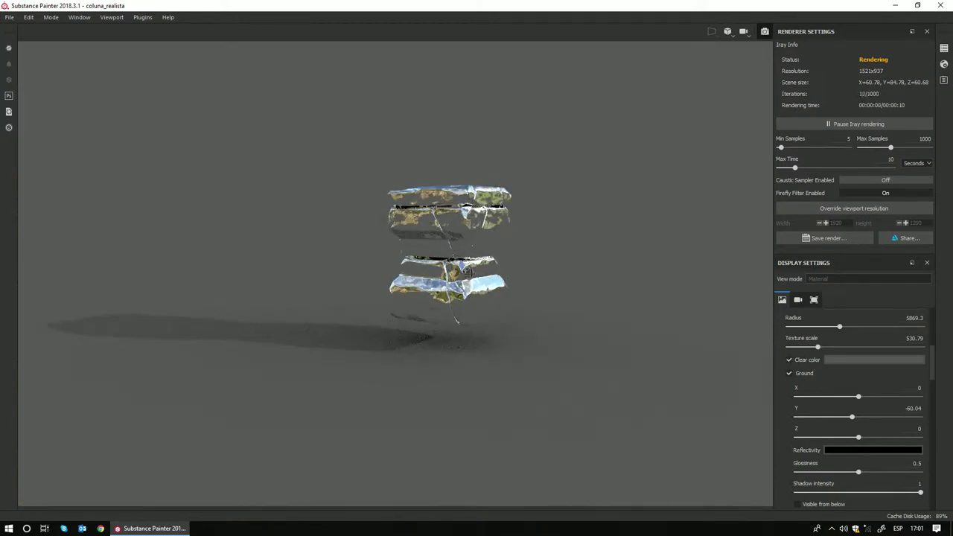
alt+drag(468, 273, 426, 286)
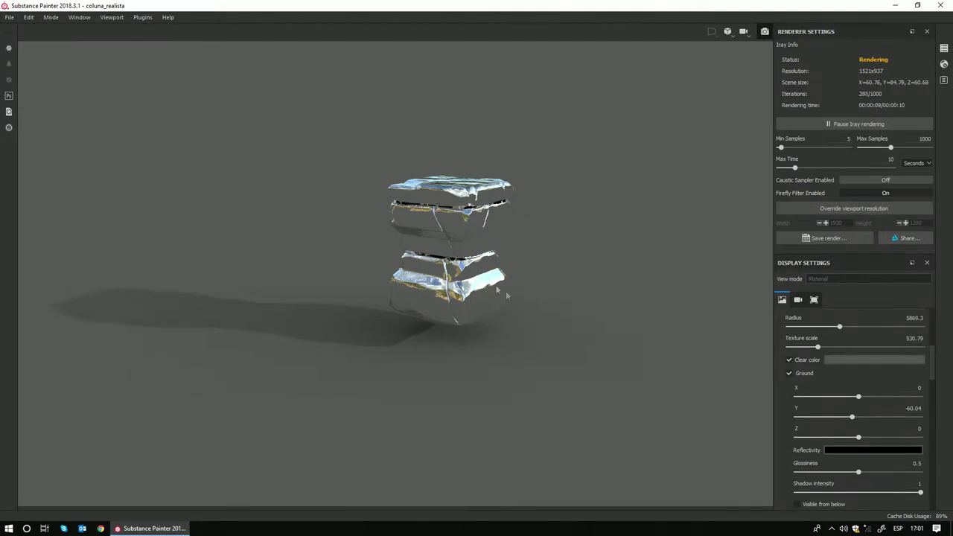
scroll(896, 391, up, 3)
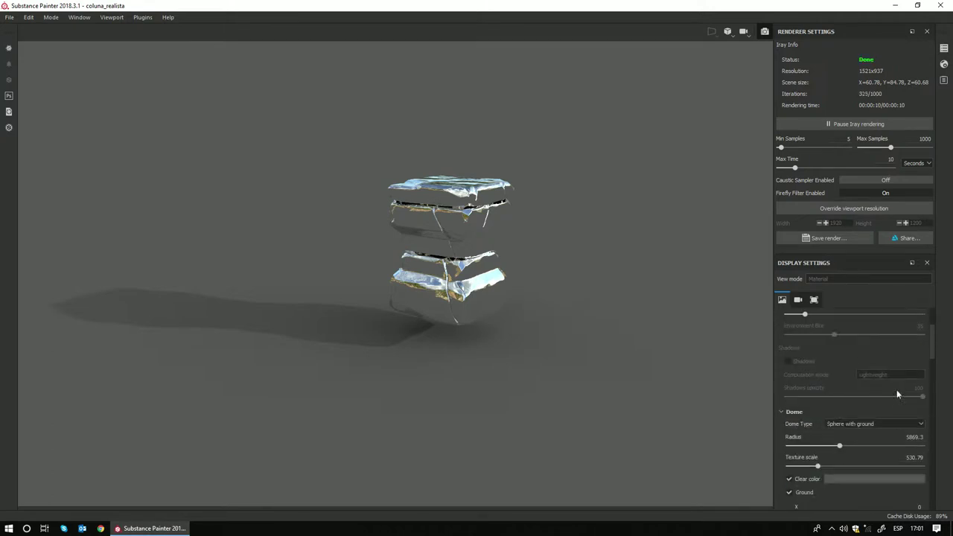
Step: Try Glazed Patio and Bonifacio Aragon Stairs lighting, then return to the Panorama environment map
scroll(872, 424, up, 5)
click(882, 356)
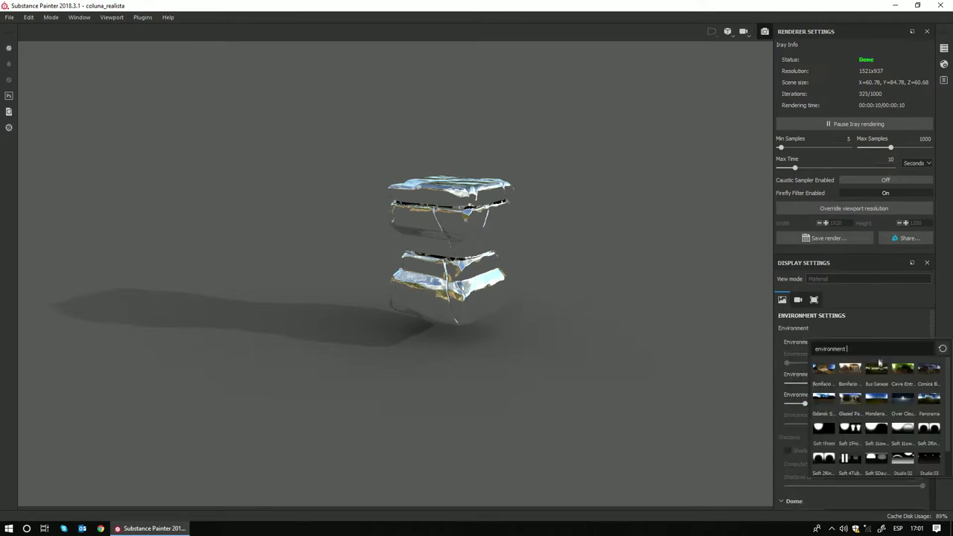
click(849, 399)
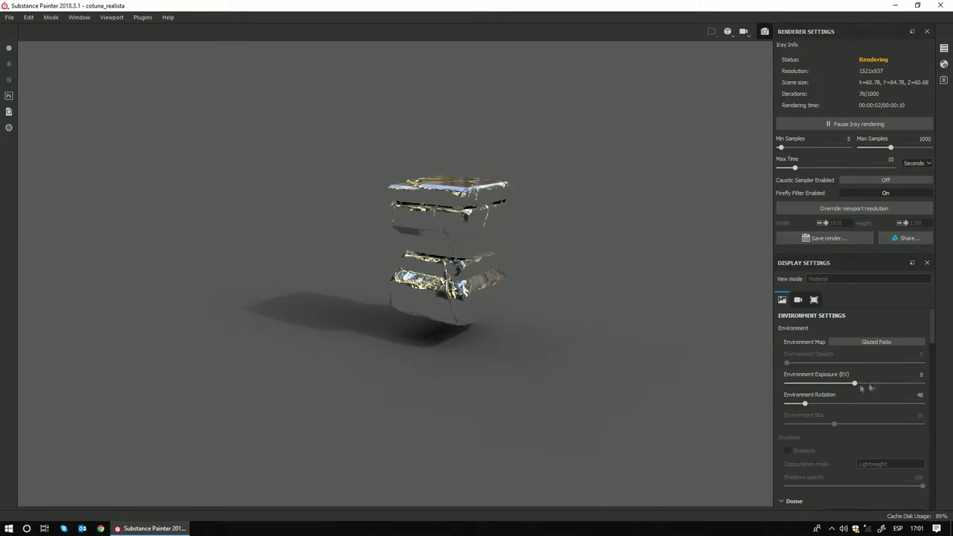
click(864, 344)
click(827, 383)
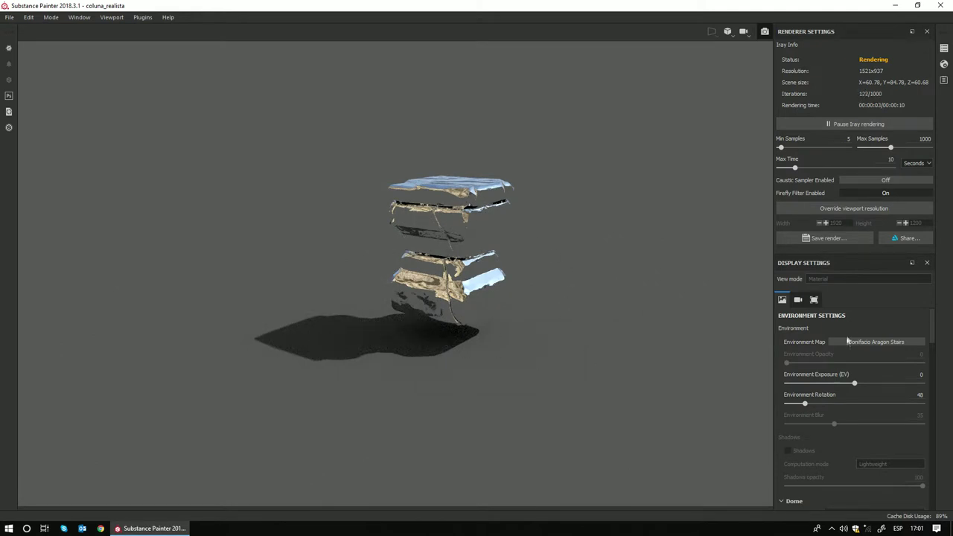
click(895, 342)
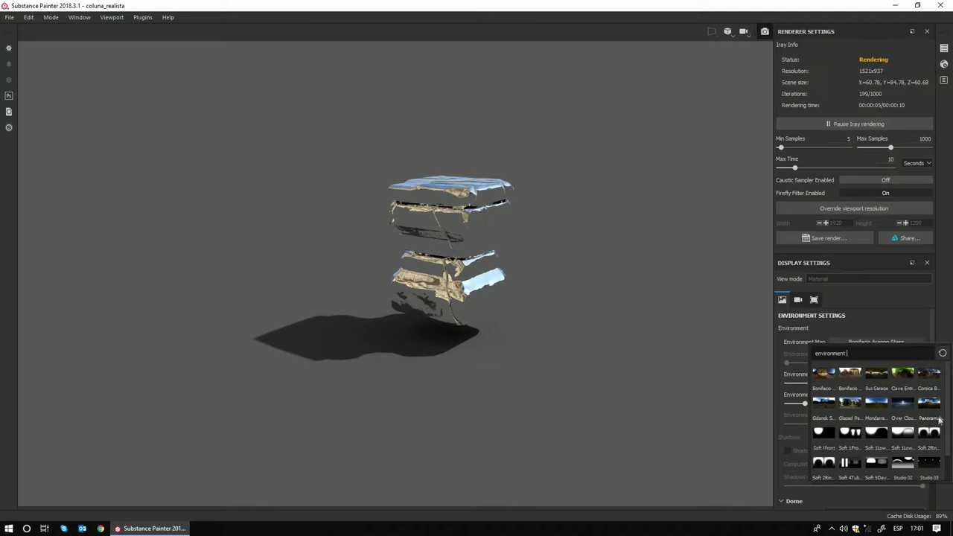
click(932, 408)
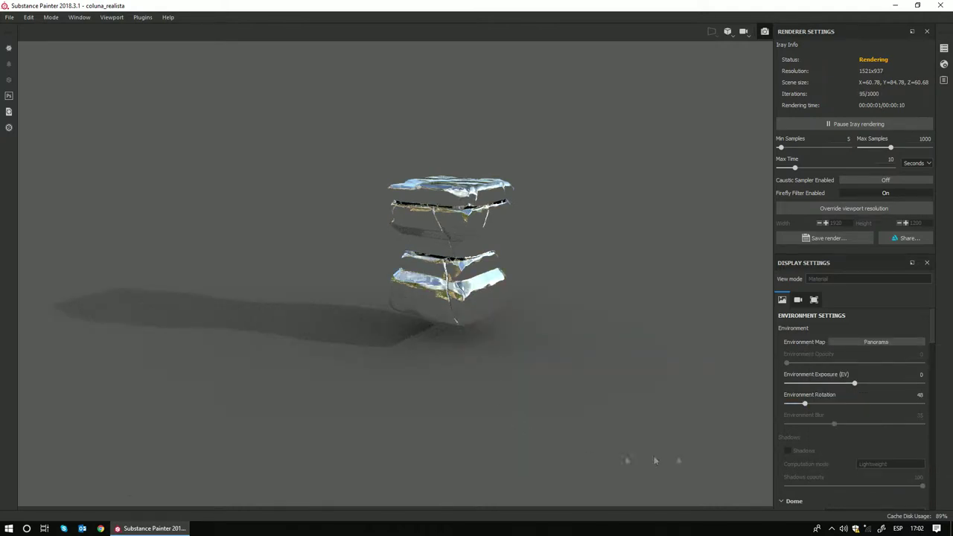
Step: Toggle the ground plane off and back on, and set its Y position to -45
scroll(814, 397, down, 5)
scroll(844, 415, down, 1)
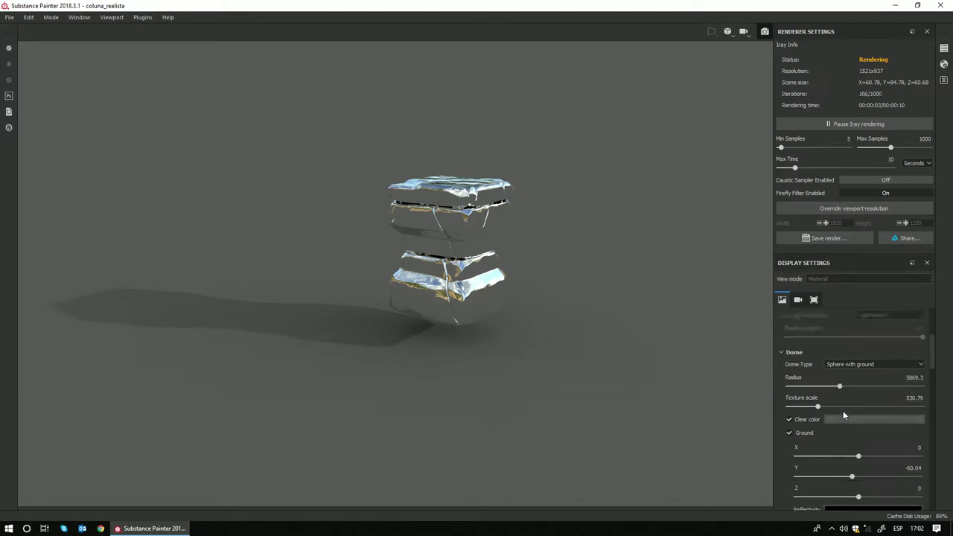
scroll(844, 415, down, 2)
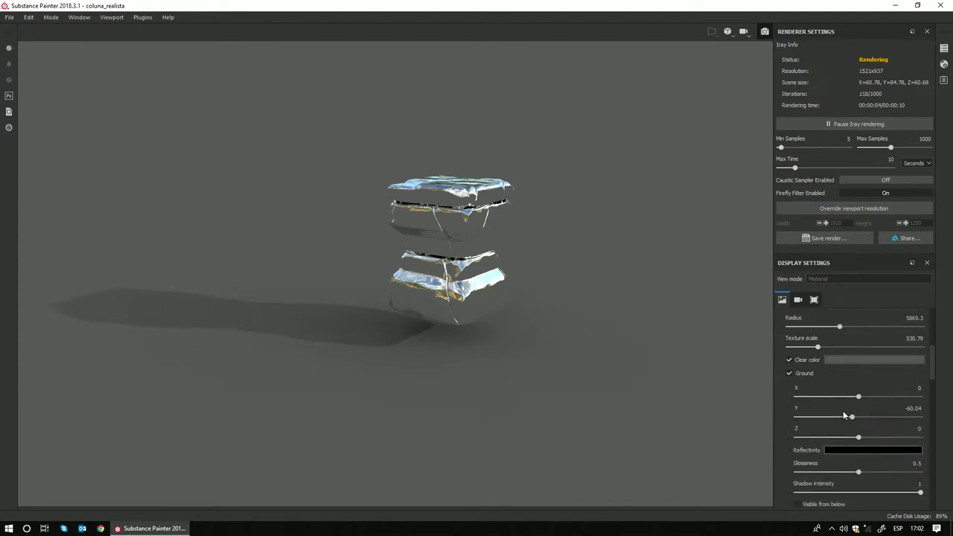
click(791, 373)
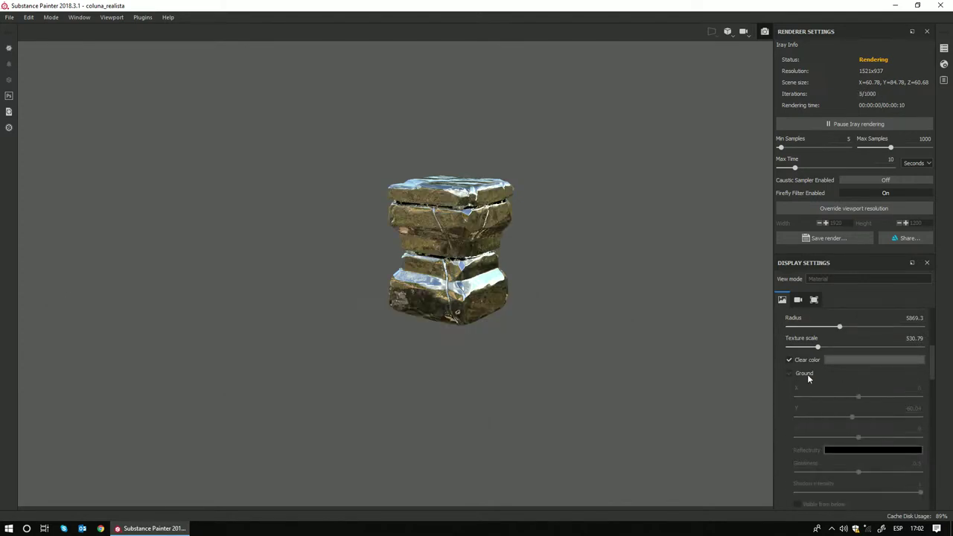
click(809, 380)
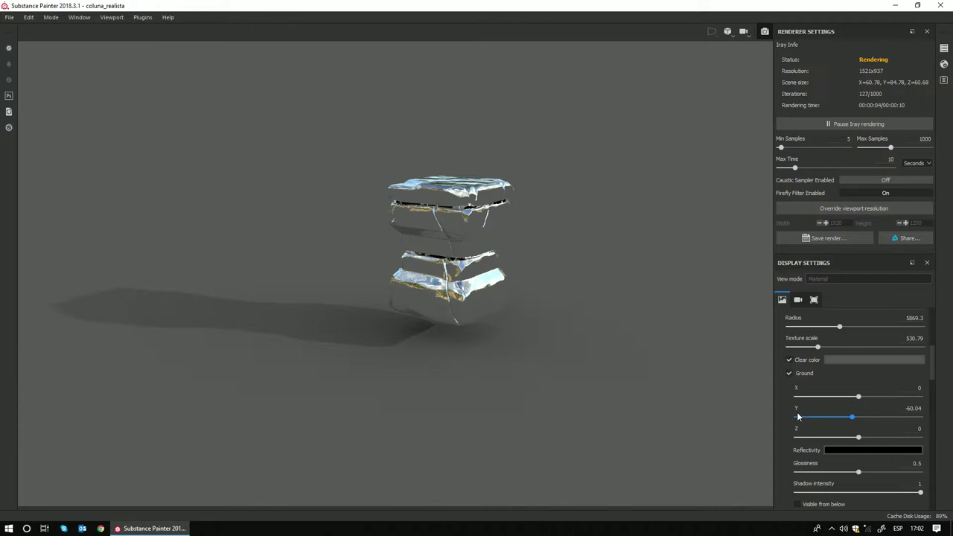
click(855, 421)
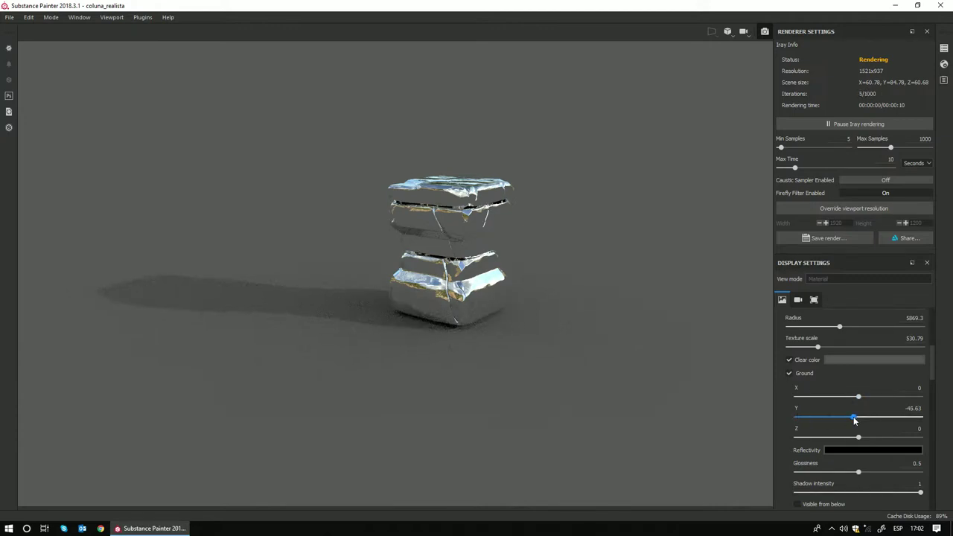
drag(855, 420, 854, 421)
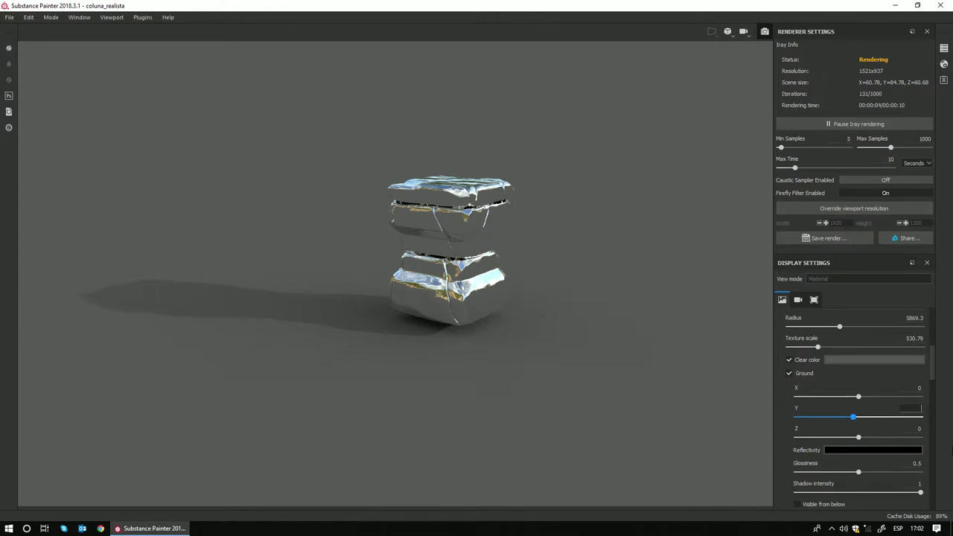
text(-45)
key(Return)
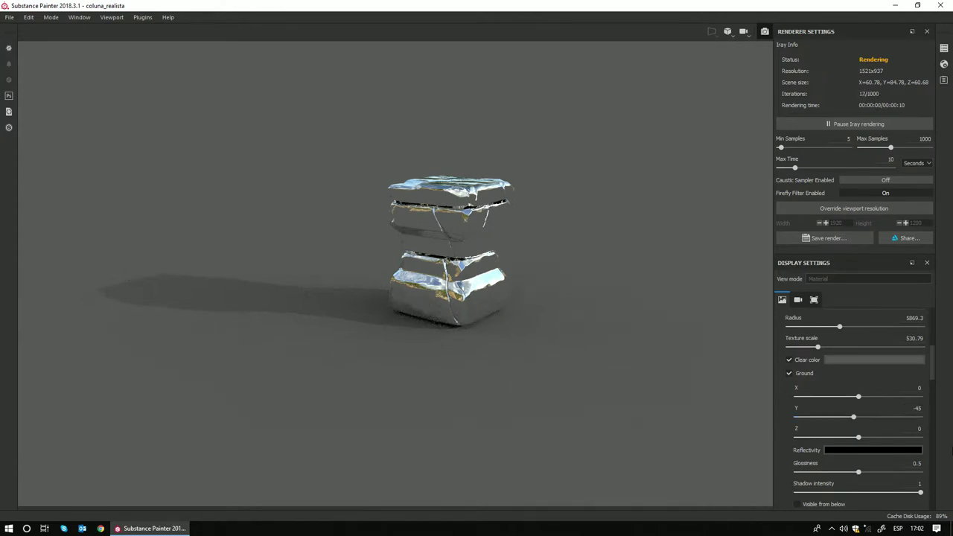
Step: Refine ground Y to -44 and rotate the lighting so the column's shadow falls right
alt+drag(479, 357, 477, 354)
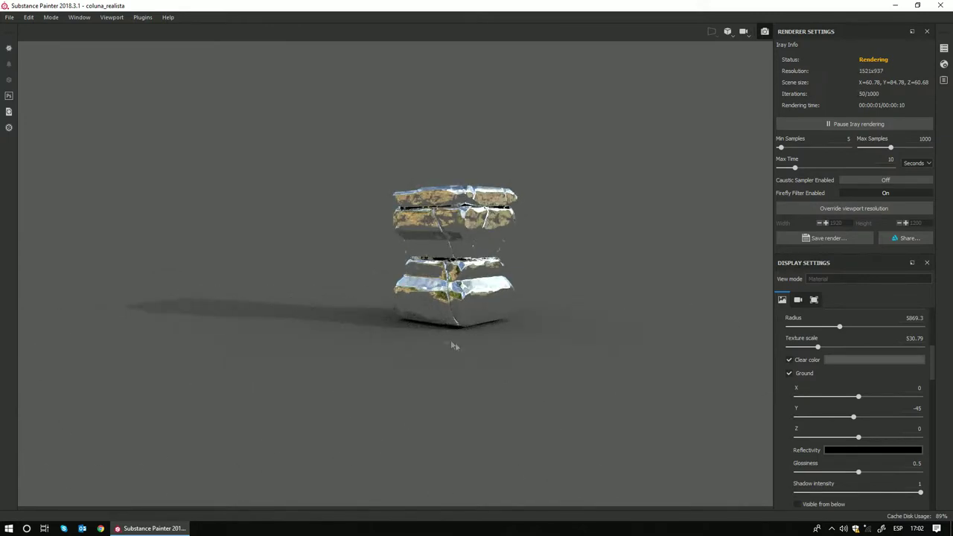
double_click(918, 408)
text(-44)
key(Return)
mouse_move(512, 361)
alt+mouse_down()
mouse_move(454, 346)
mouse_move(526, 388)
mouse_move(589, 355)
alt+mouse_up()
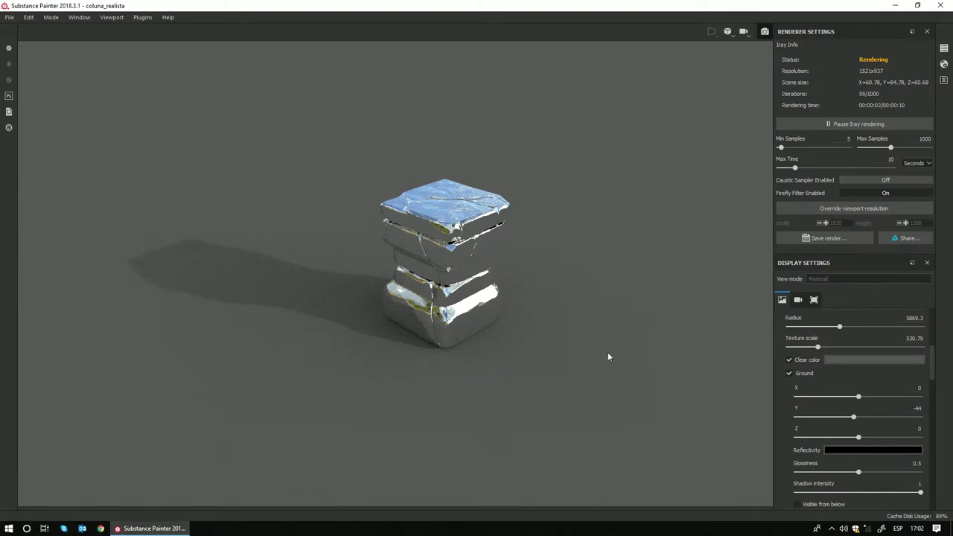
shift+right_drag(590, 351, 566, 356)
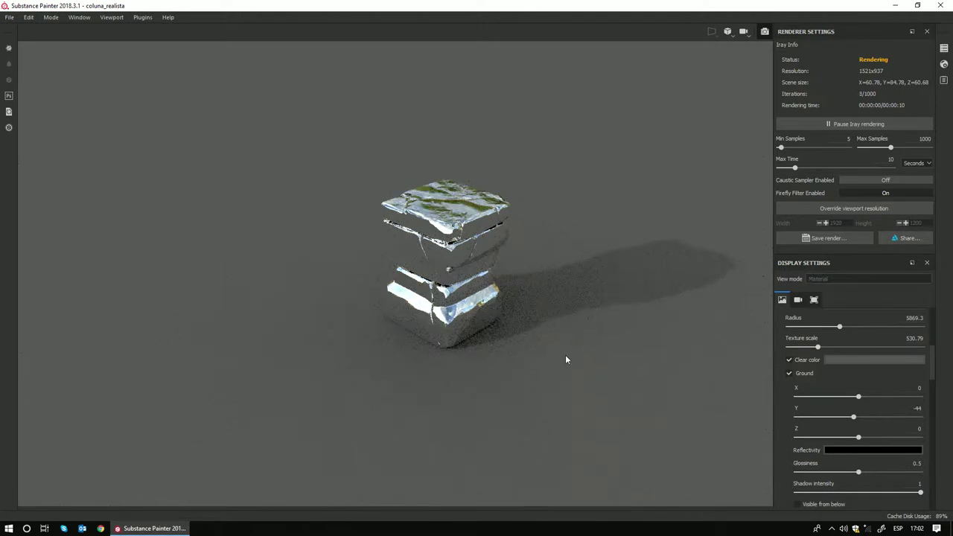
Step: Switch the environment map to Gdansk Shipyard Buildings and rotate it to 237
scroll(912, 358, up, 2)
scroll(905, 354, up, 2)
scroll(894, 347, up, 2)
click(886, 341)
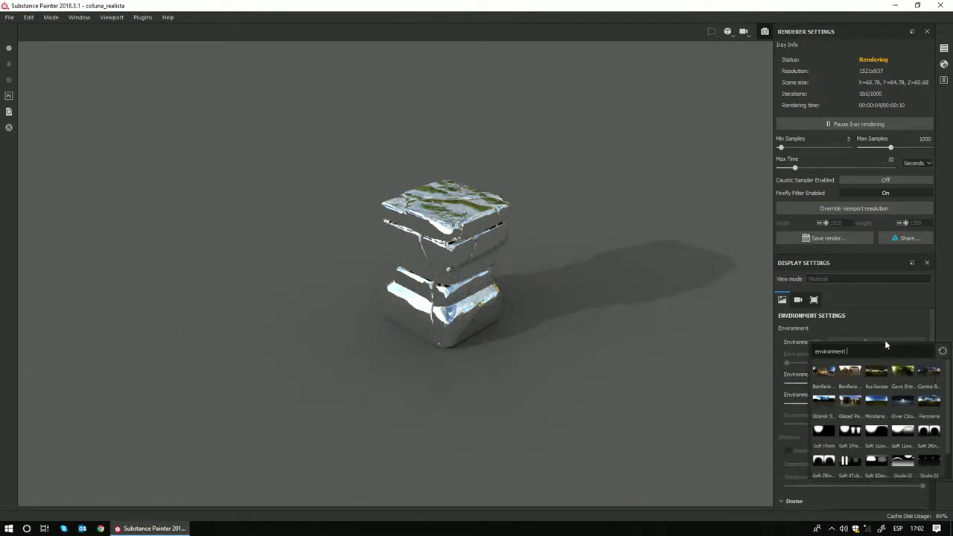
click(832, 398)
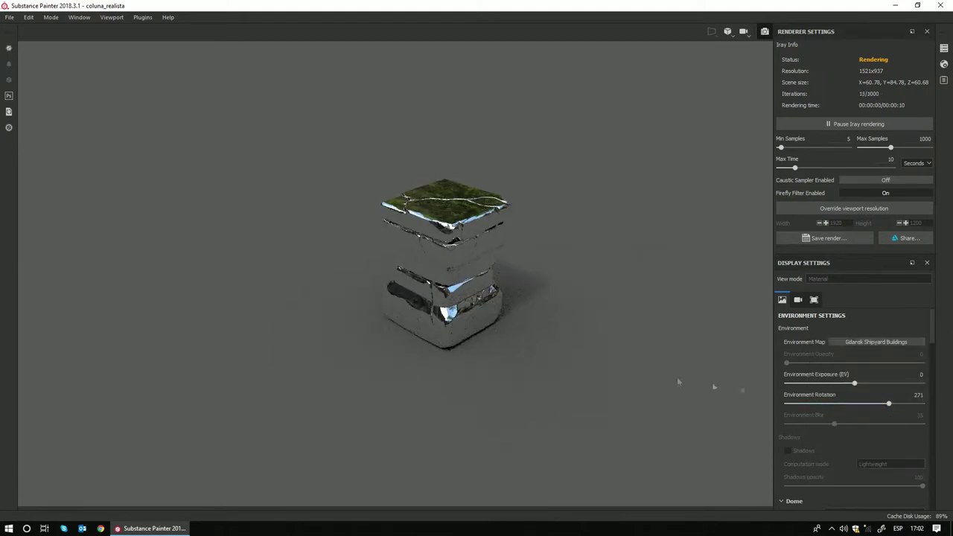
shift+right_drag(593, 352, 584, 355)
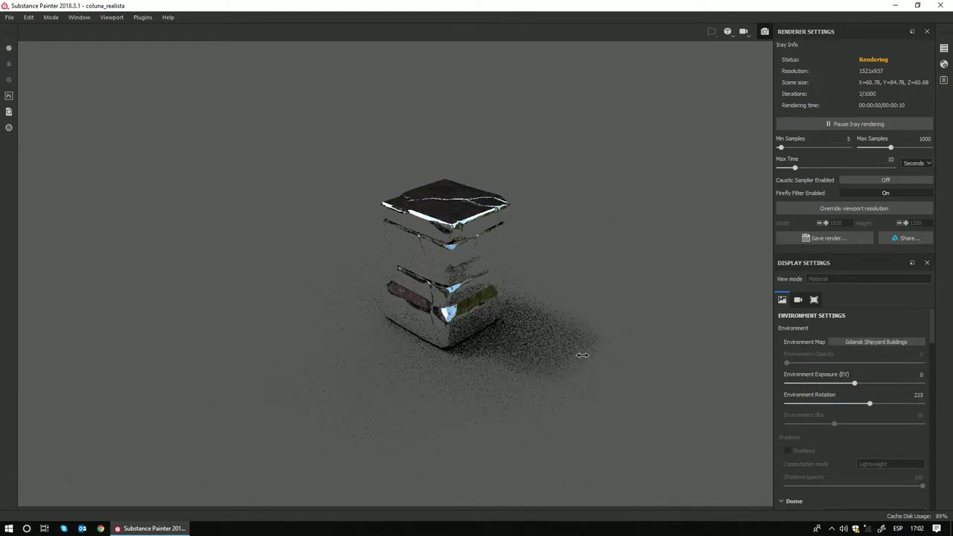
scroll(832, 429, down, 5)
Step: Offset the ground plane to X -40.83 and Z -21.62 in the Dome section
scroll(833, 429, down, 2)
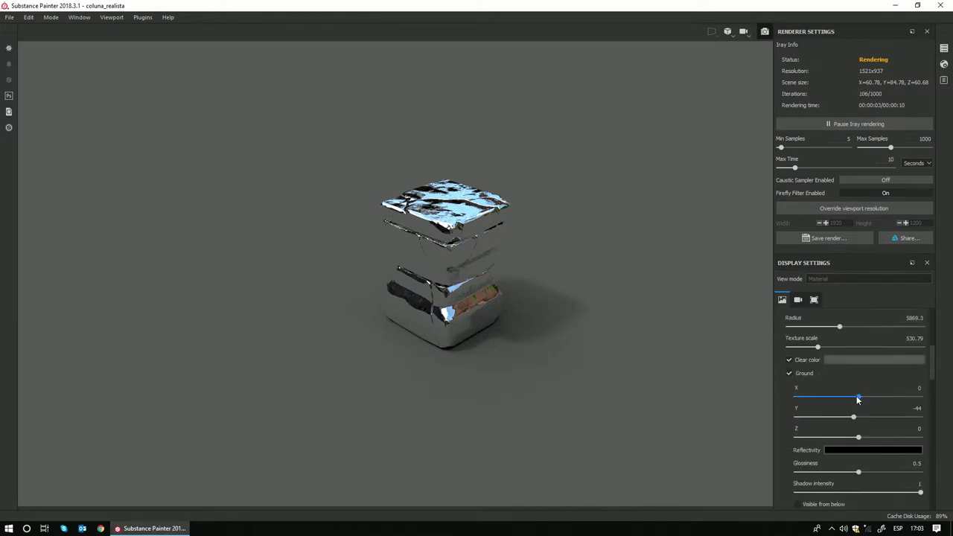
mouse_move(860, 398)
mouse_down()
mouse_move(900, 399)
mouse_move(791, 395)
mouse_up()
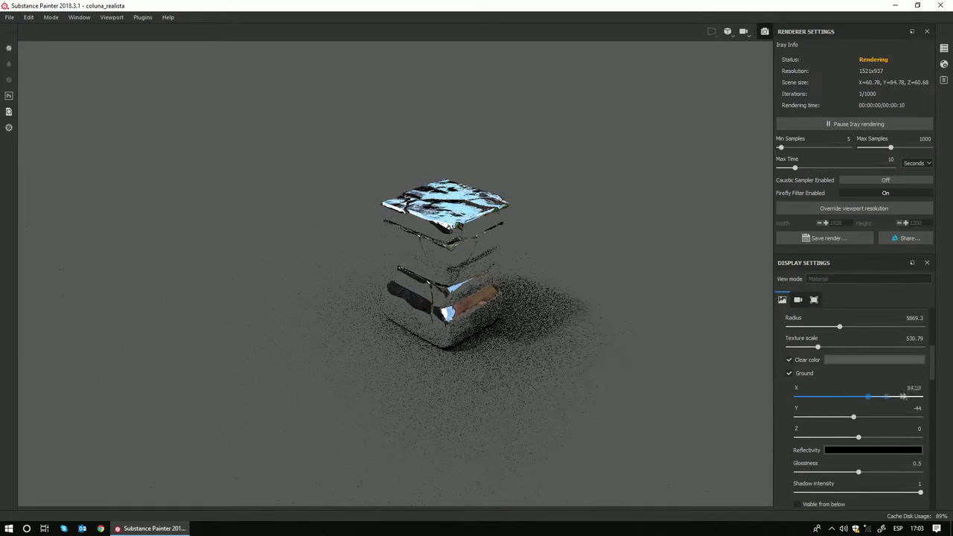
drag(859, 437, 952, 424)
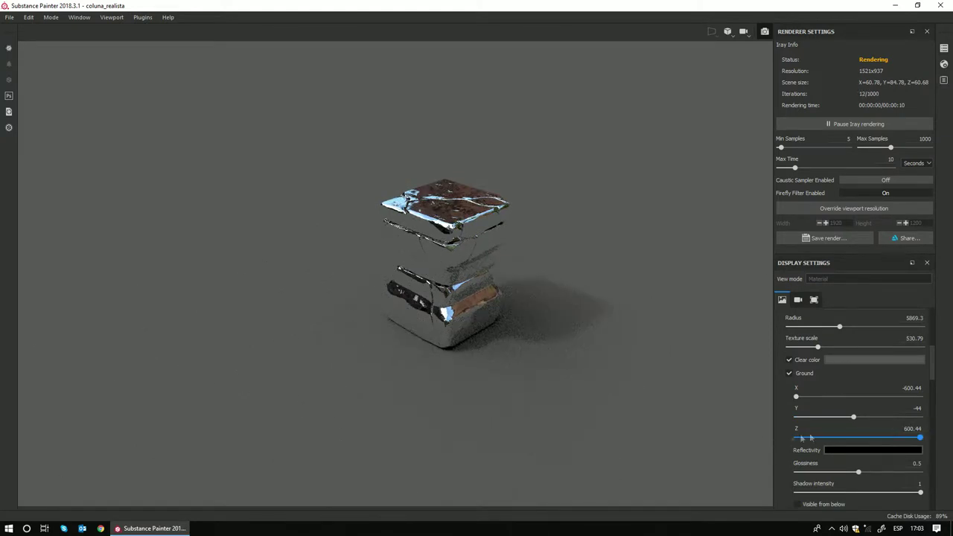
drag(812, 438, 698, 441)
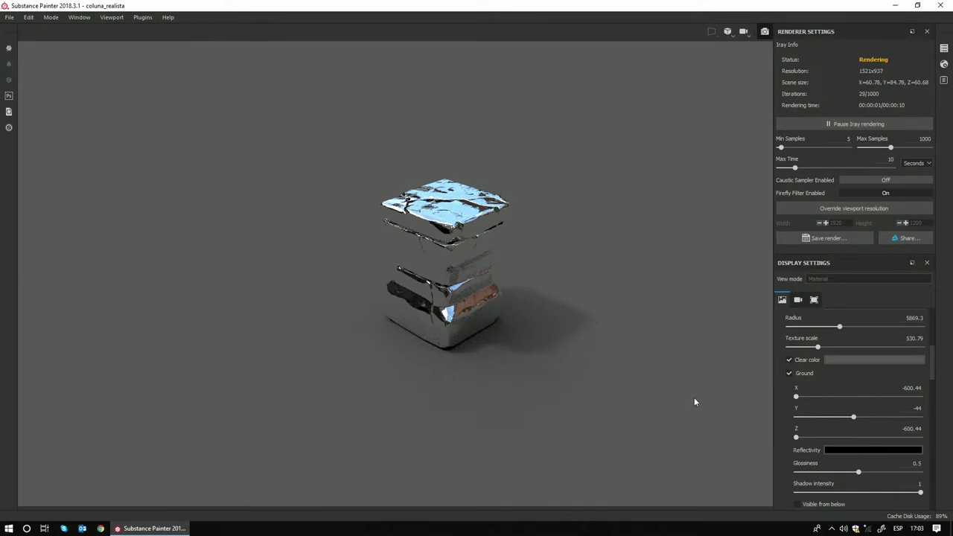
drag(797, 438, 858, 438)
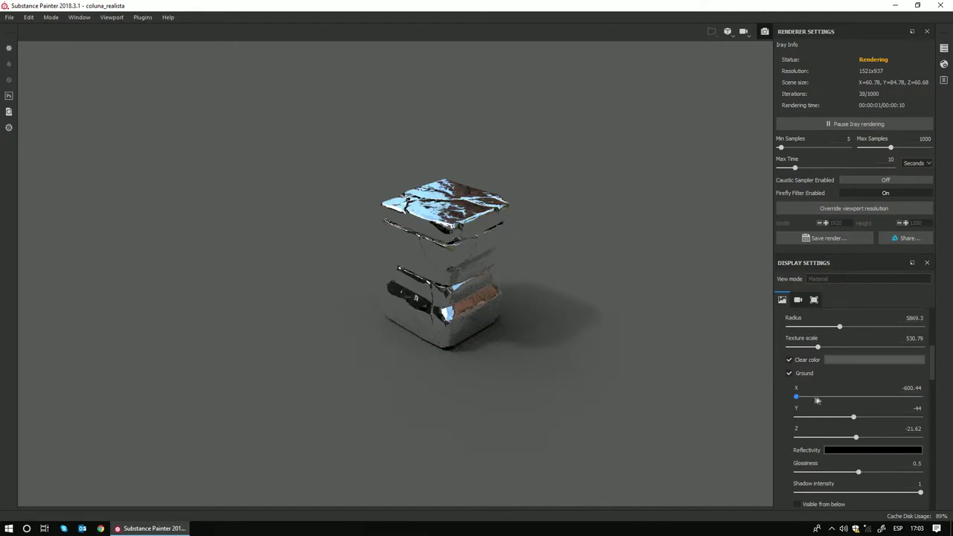
drag(817, 400, 855, 397)
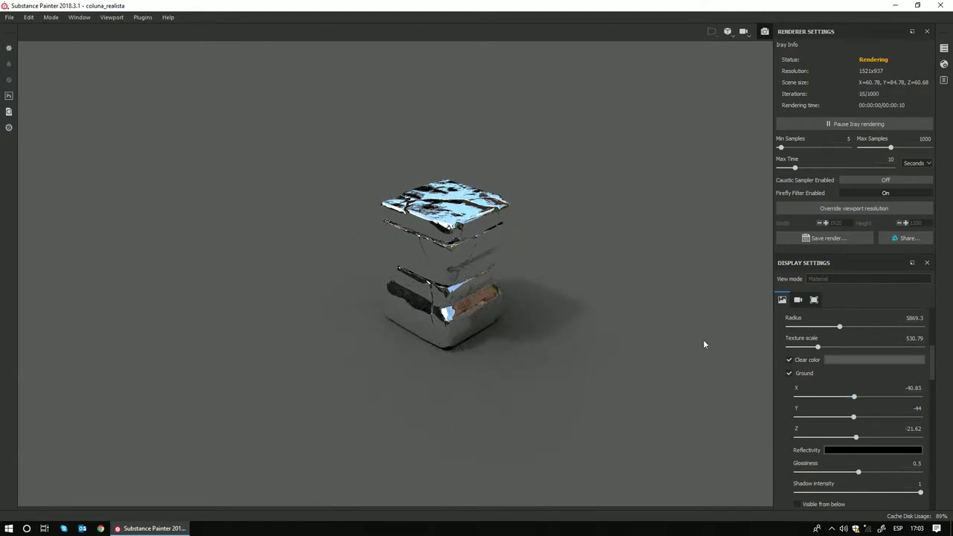
Step: Set the environment map back to Panorama
scroll(916, 382, up, 3)
scroll(915, 383, up, 3)
scroll(916, 382, up, 2)
click(905, 341)
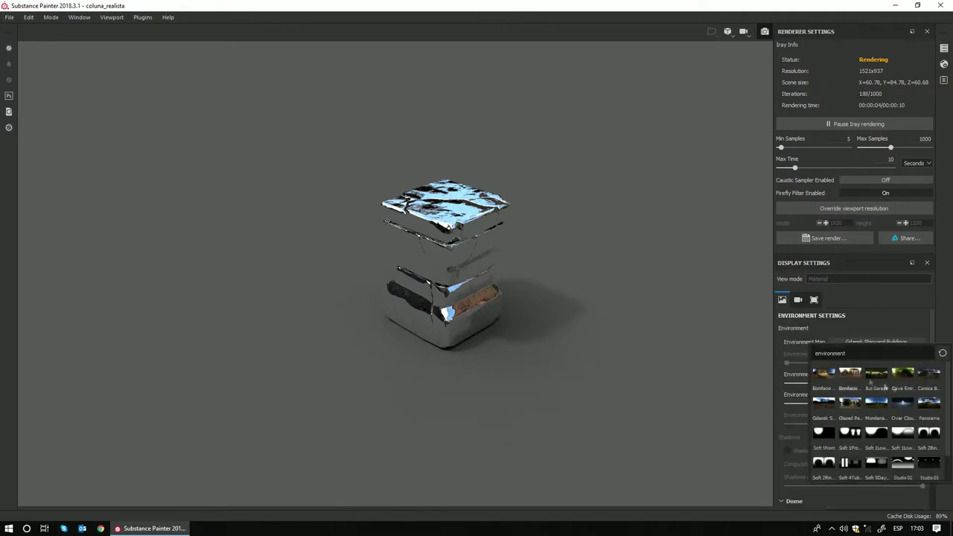
click(928, 403)
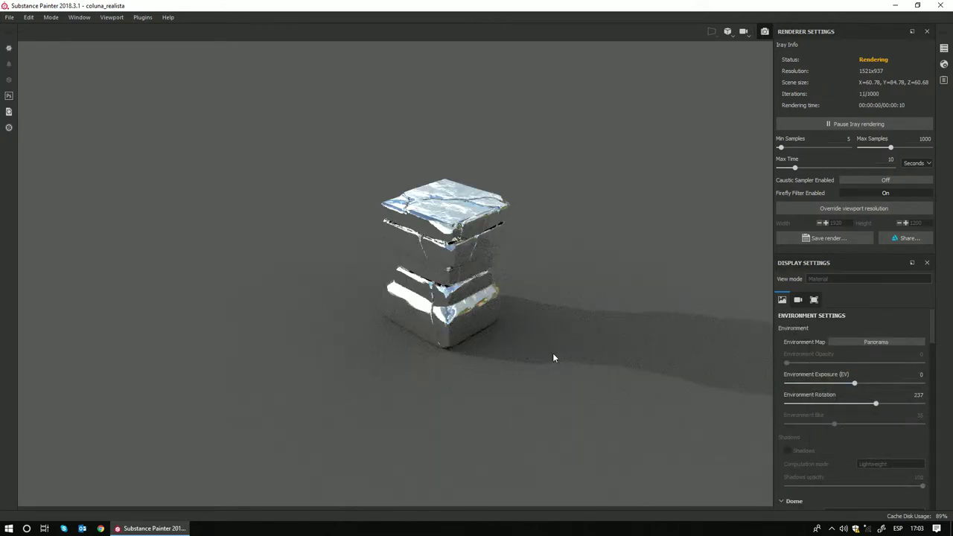
Step: Shift the ground to X -465.34 and Z -223.96, rotating the lighting so the shadow falls left
scroll(810, 418, down, 3)
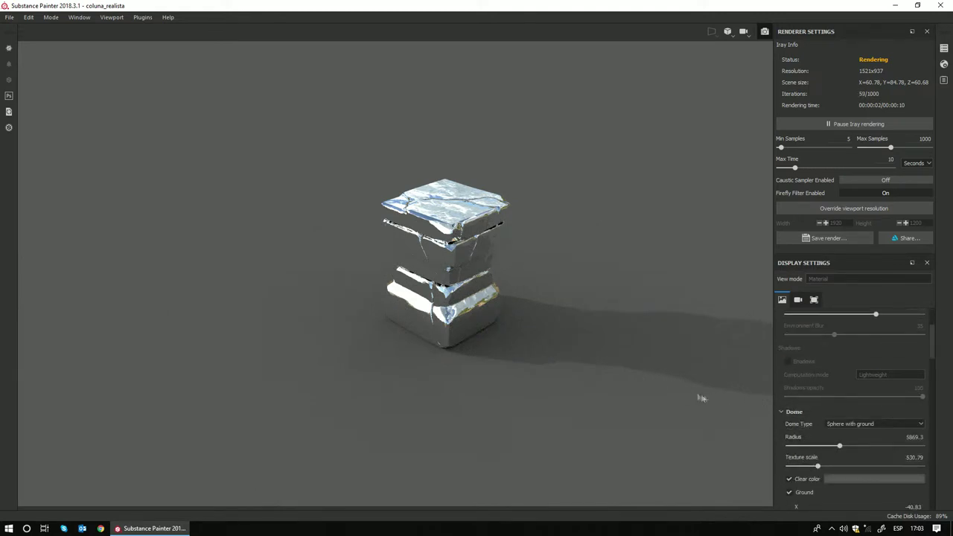
scroll(647, 371, up, 2)
scroll(647, 372, down, 2)
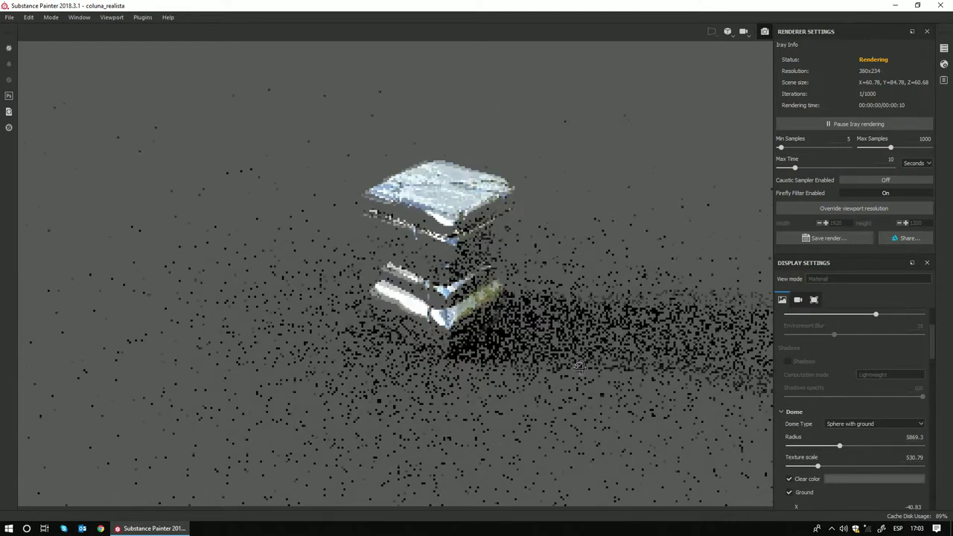
scroll(853, 456, down, 2)
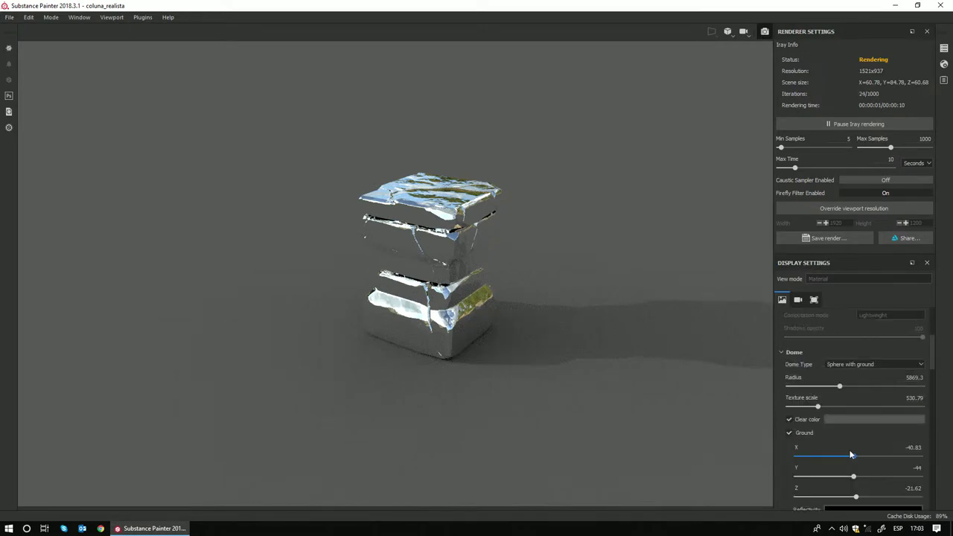
drag(851, 456, 809, 457)
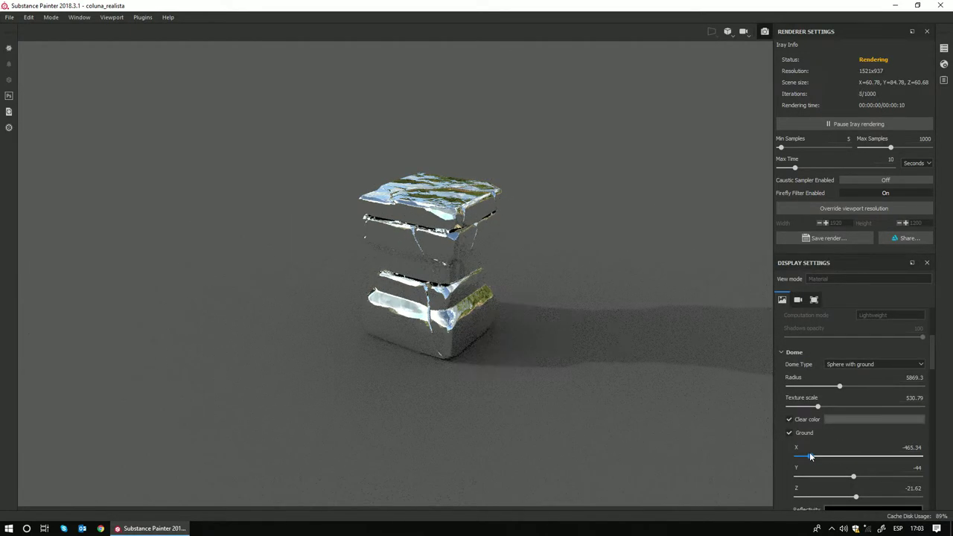
drag(856, 494, 835, 497)
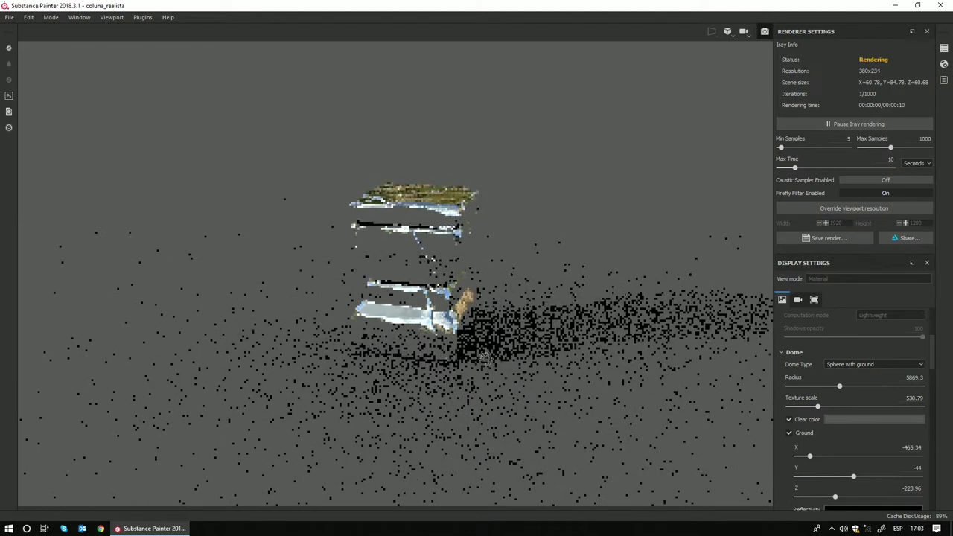
mouse_move(520, 380)
shift+right_down()
mouse_move(503, 379)
mouse_move(605, 427)
mouse_move(552, 409)
shift+right_up()
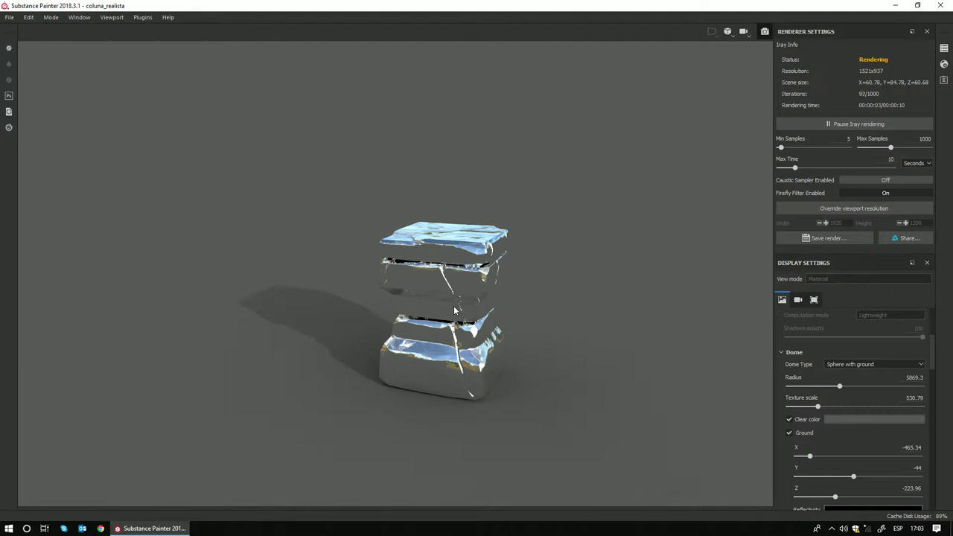
scroll(838, 439, down, 2)
scroll(851, 427, down, 1)
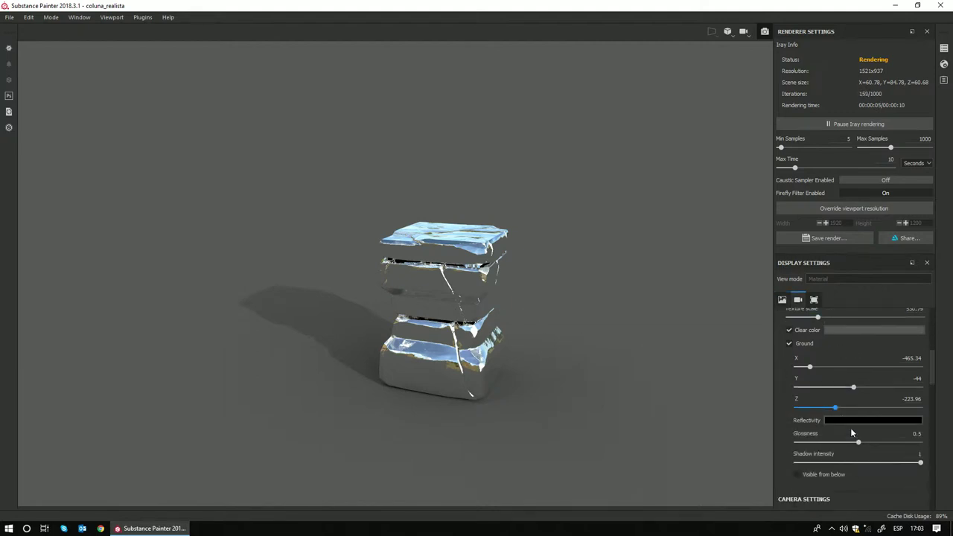
scroll(851, 428, down, 1)
scroll(851, 427, down, 2)
scroll(851, 428, down, 2)
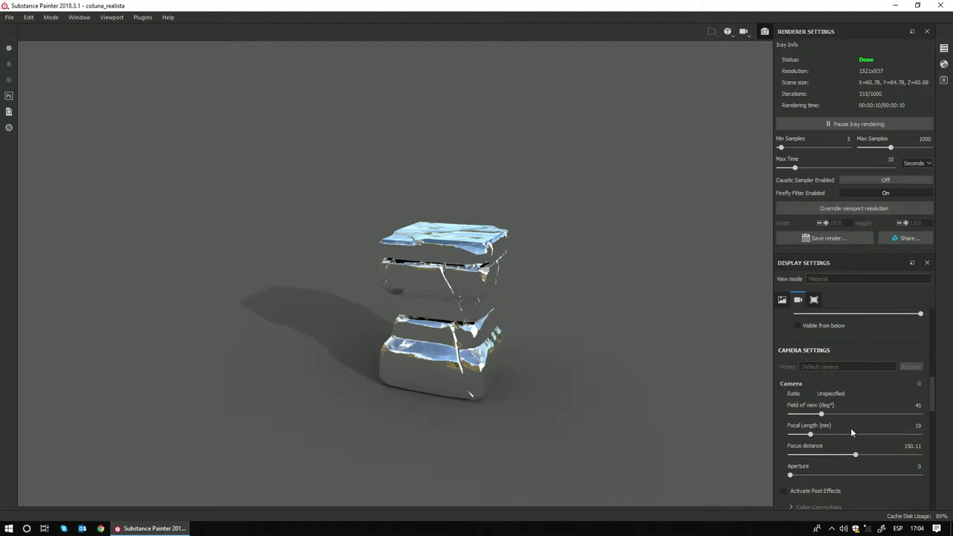
scroll(853, 431, down, 1)
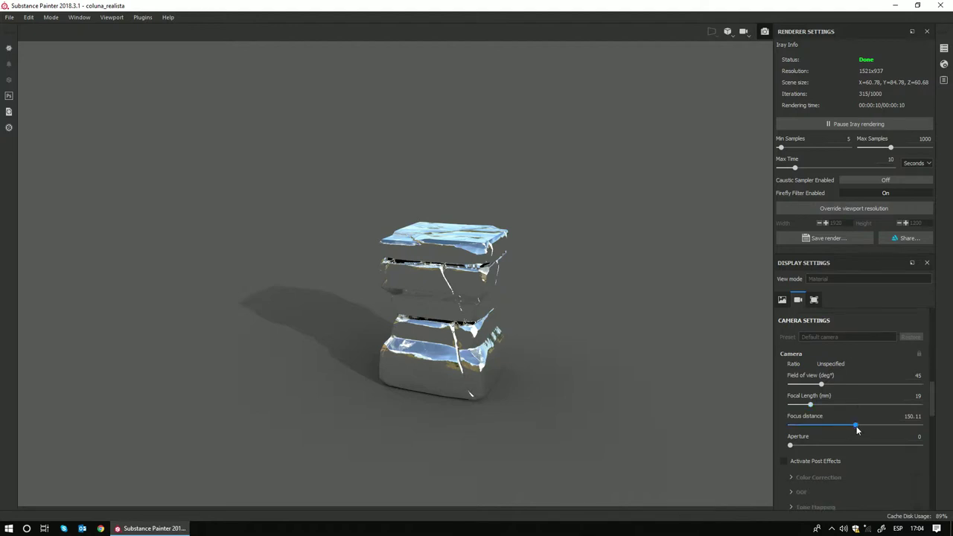
mouse_move(857, 426)
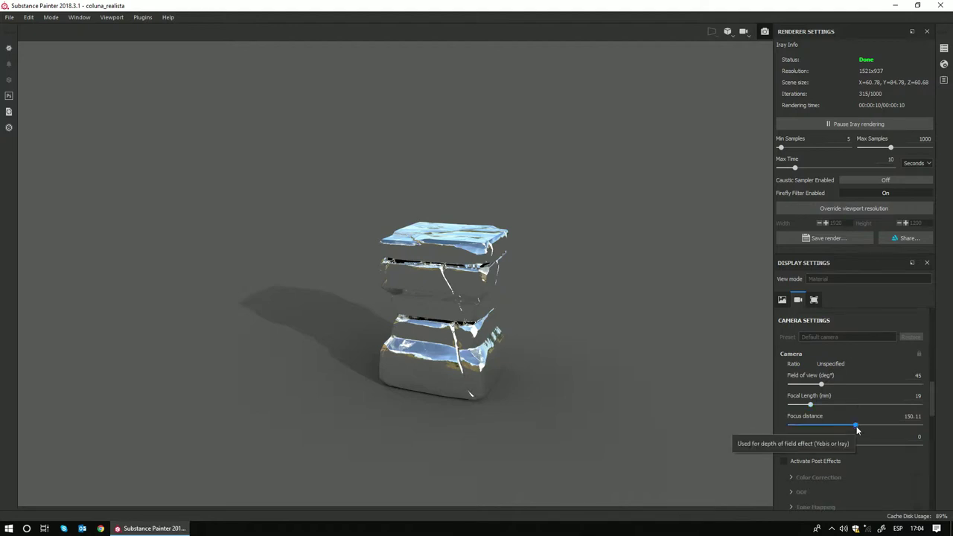
scroll(804, 408, down, 1)
scroll(804, 408, down, 3)
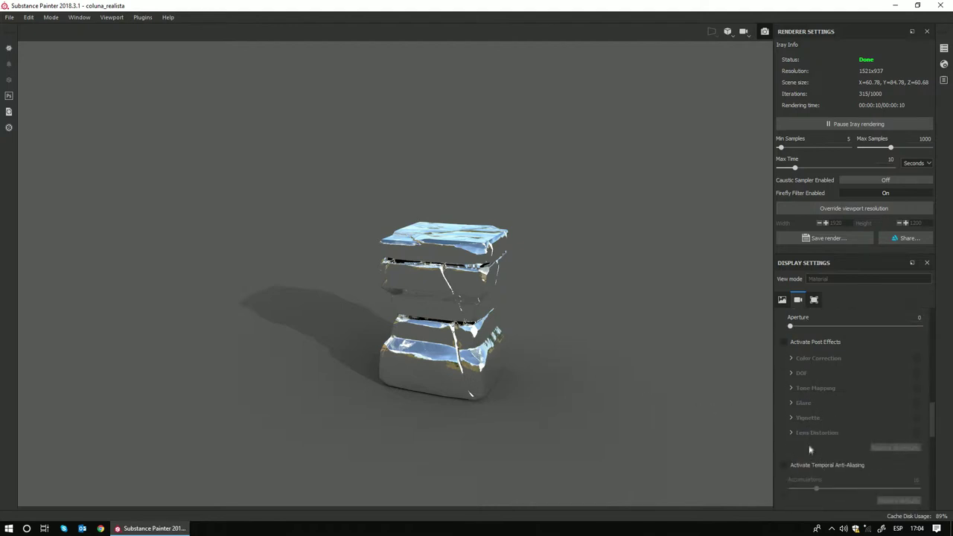
scroll(799, 395, up, 1)
click(809, 373)
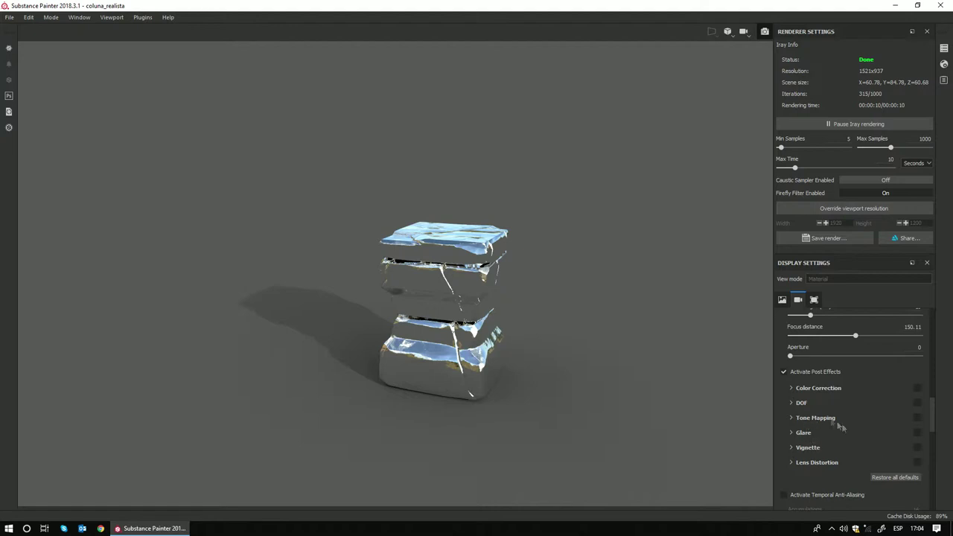
click(808, 448)
mouse_move(825, 468)
mouse_down()
mouse_move(915, 468)
mouse_move(783, 467)
mouse_move(866, 469)
mouse_move(805, 467)
mouse_move(907, 452)
mouse_up()
click(791, 449)
click(803, 433)
drag(835, 475, 842, 472)
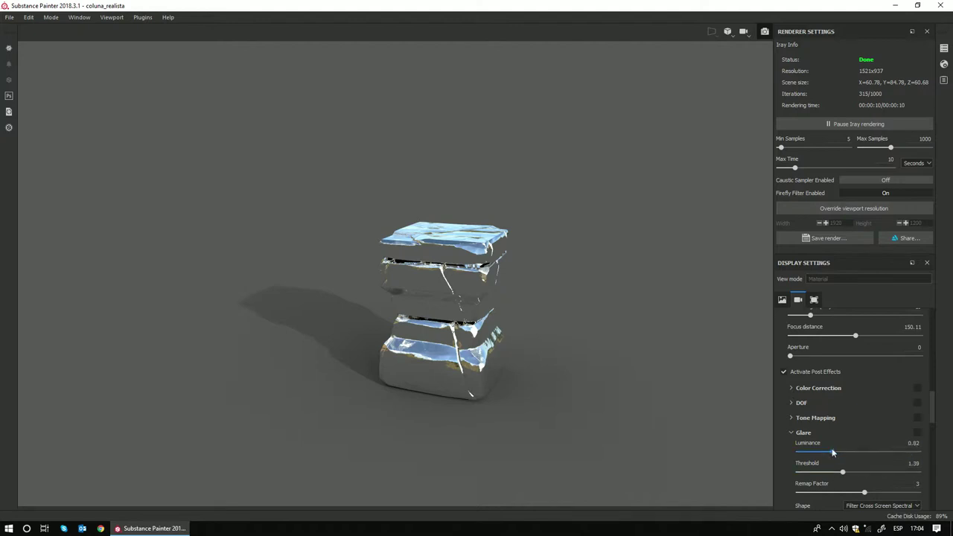
click(791, 435)
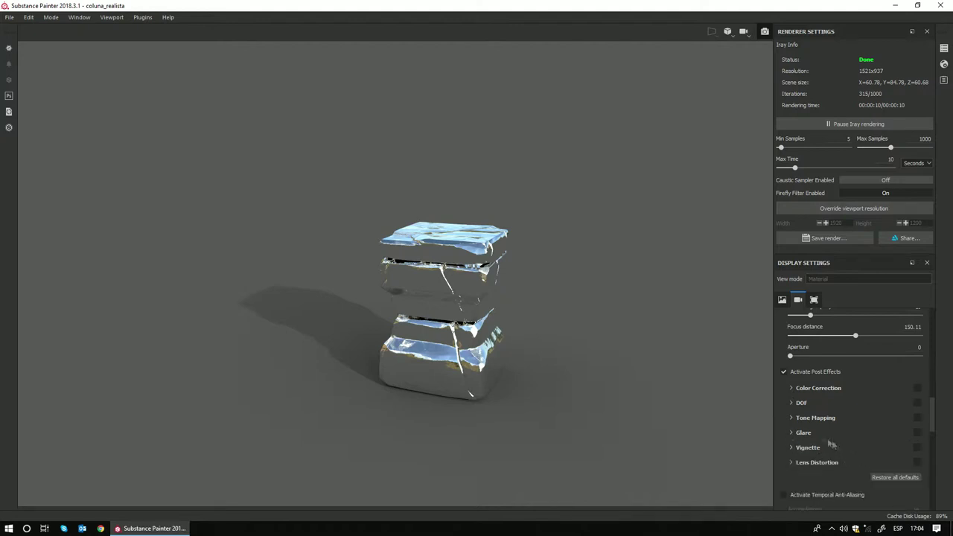
click(784, 372)
scroll(919, 445, down, 1)
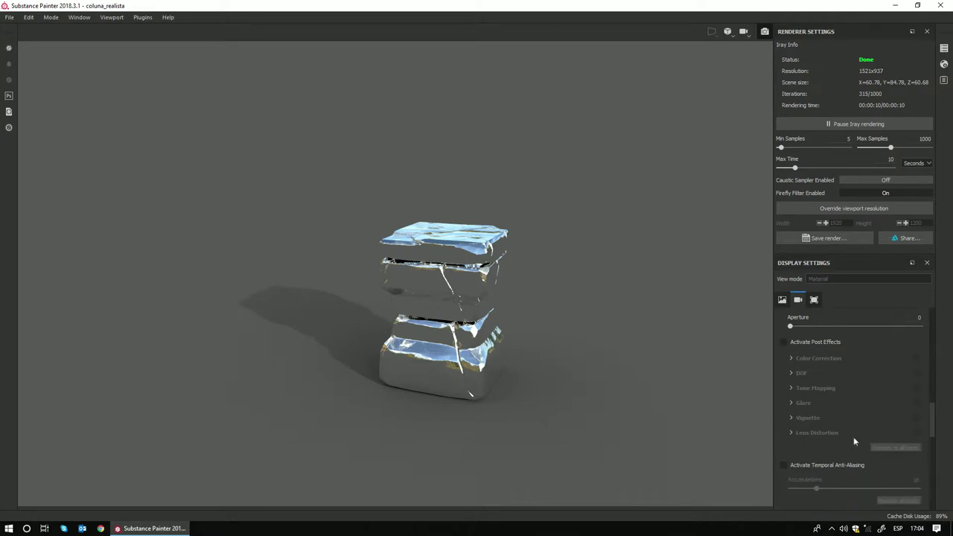
scroll(818, 450, up, 2)
scroll(817, 450, up, 2)
scroll(818, 450, up, 2)
scroll(818, 450, up, 2)
scroll(818, 450, up, 3)
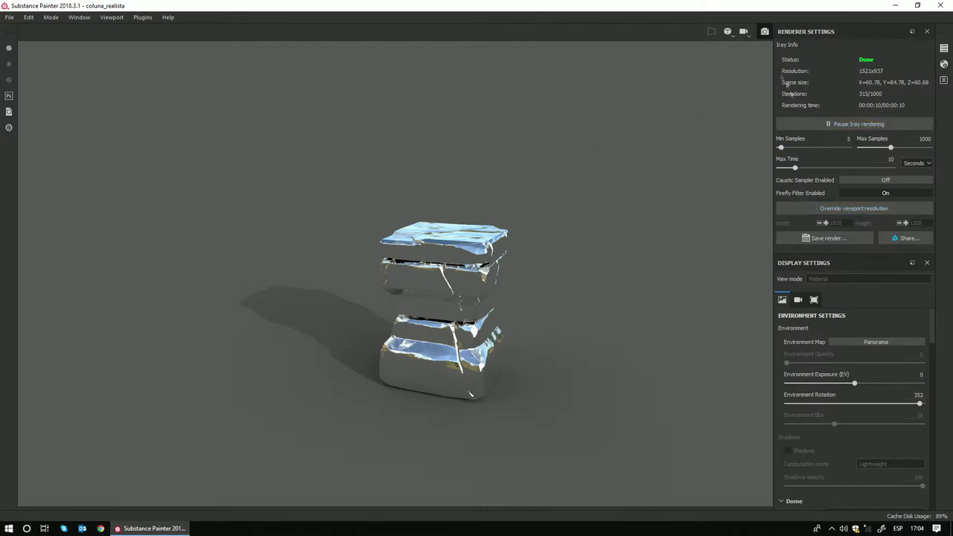
Step: Delete Fill layer 1, show the Coluna Realista folder, and return to the Iray view
click(764, 32)
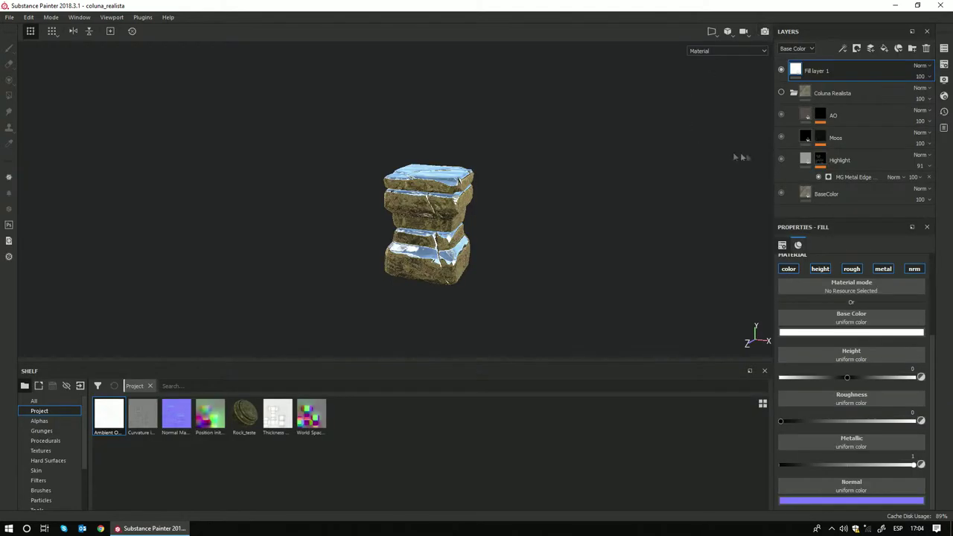
click(782, 71)
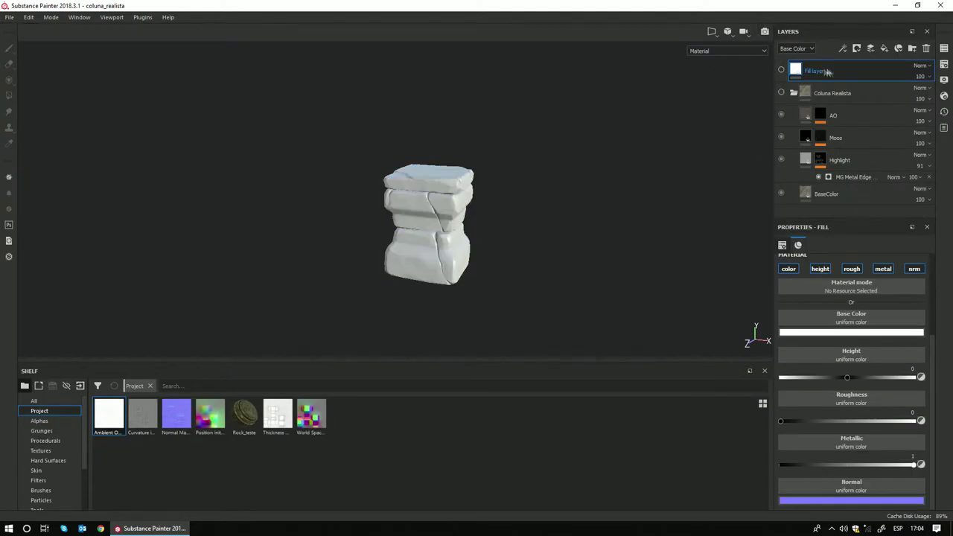
key(Delete)
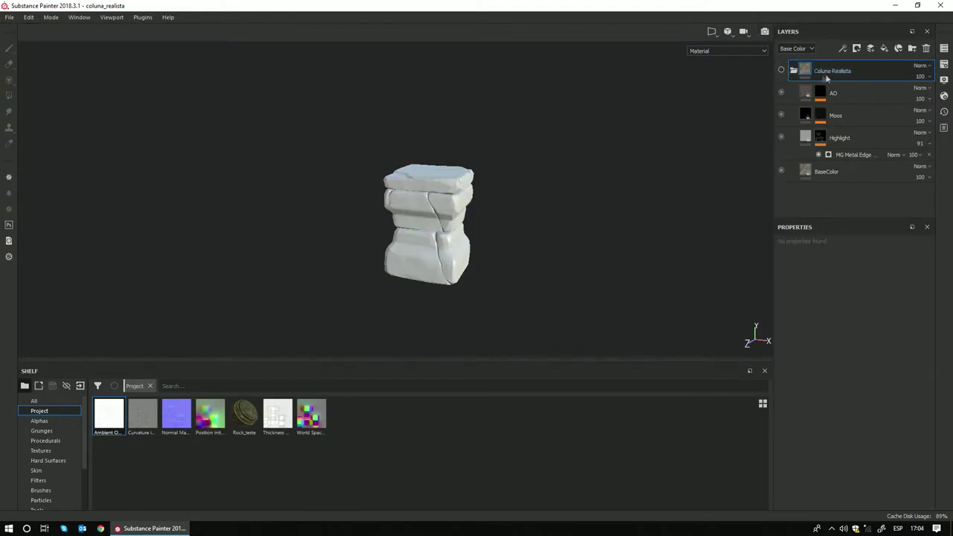
click(782, 71)
click(765, 31)
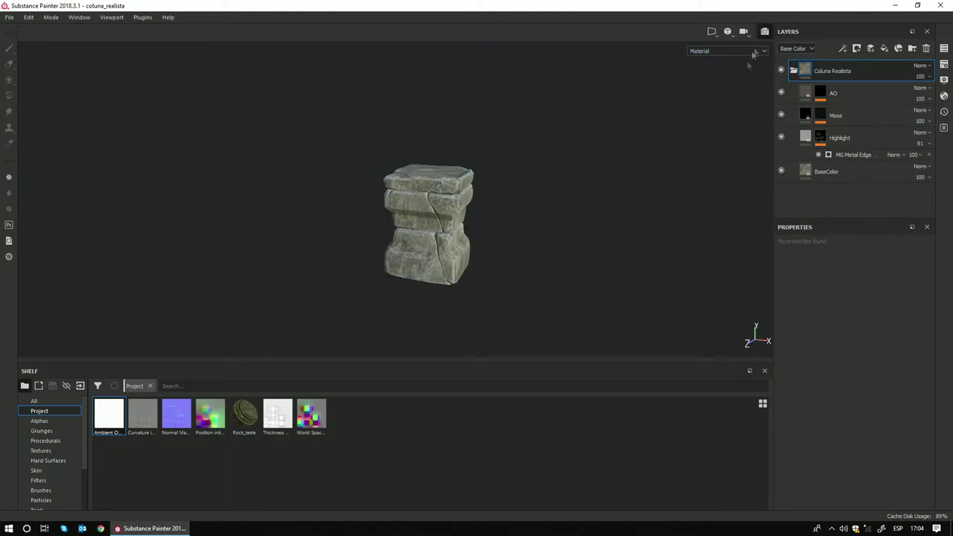
scroll(475, 308, up, 2)
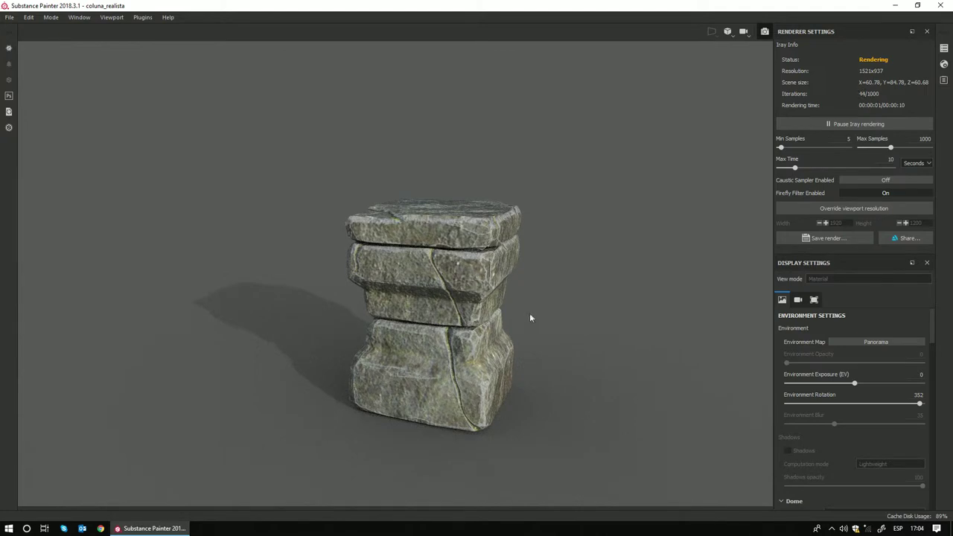
Step: Orbit to a more frontal view and rotate the environment to 244 so the shadow falls right
alt+drag(536, 308, 514, 309)
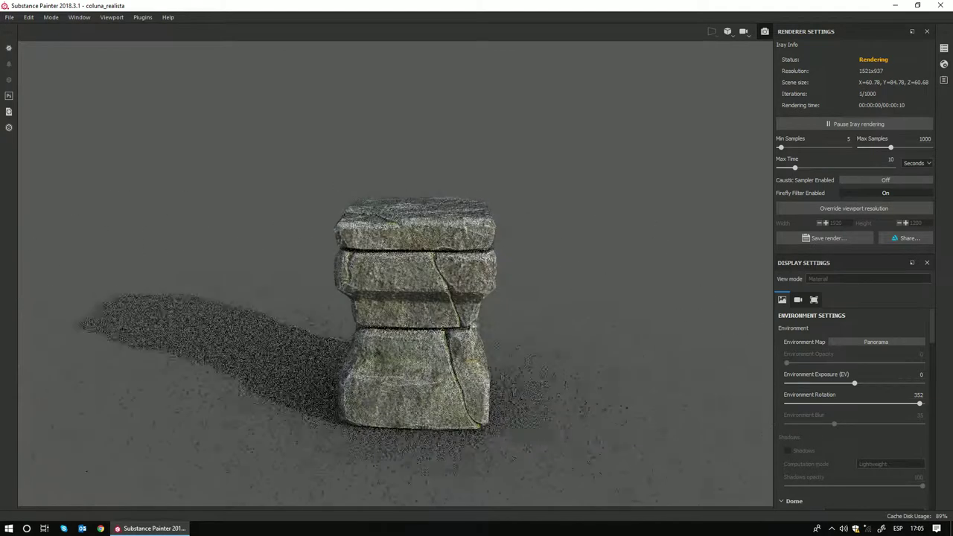
shift+right_drag(504, 345, 582, 343)
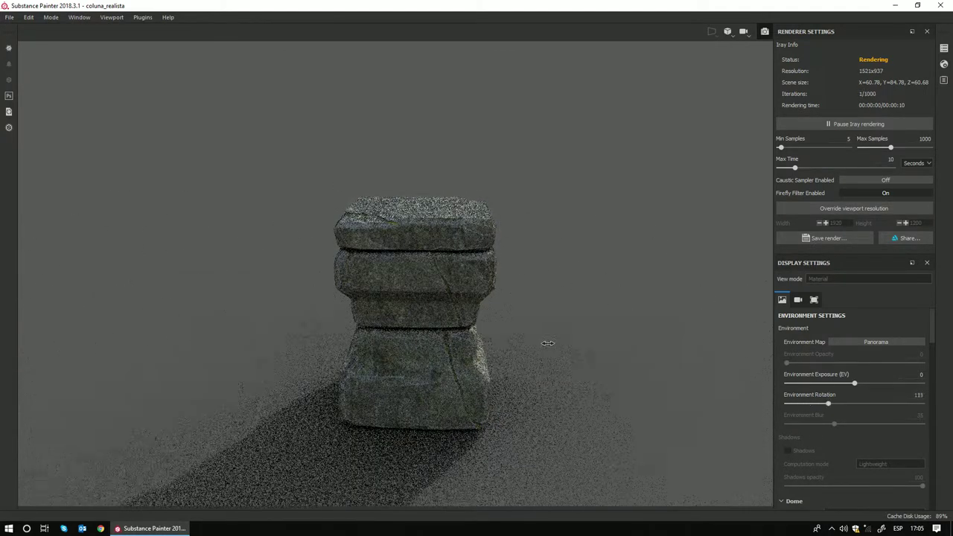
shift+right_drag(582, 343, 448, 358)
alt+drag(447, 356, 498, 382)
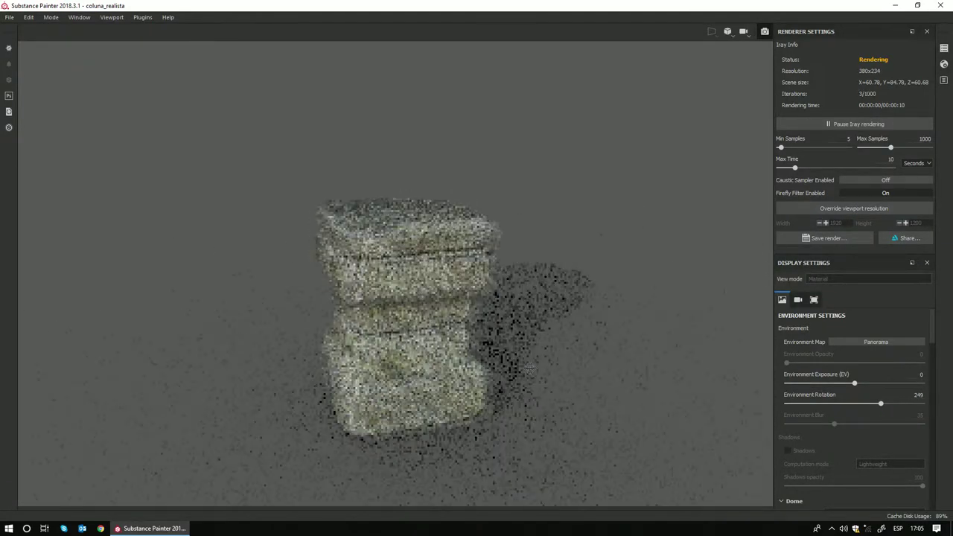
mouse_move(498, 382)
shift+right_down()
mouse_move(624, 379)
mouse_move(599, 375)
shift+right_up()
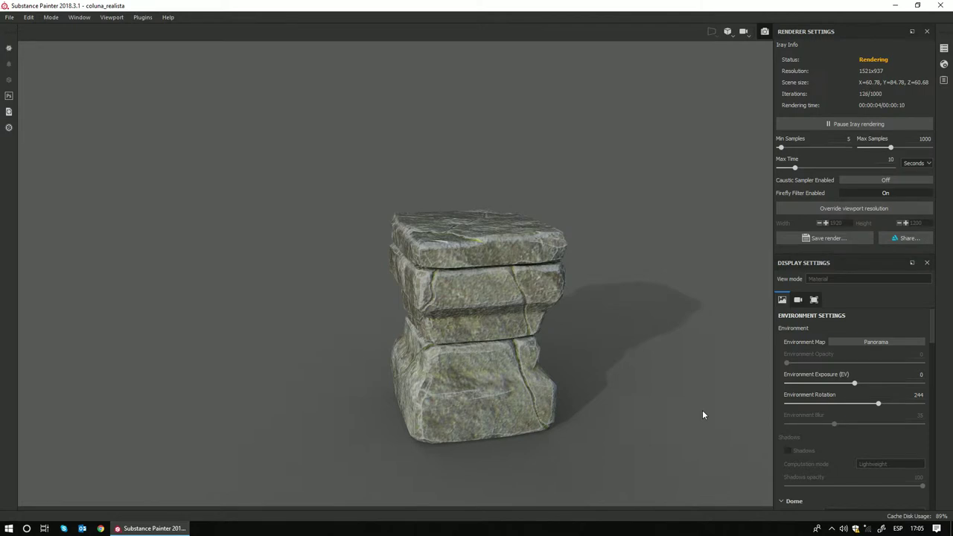
Step: Set the environment exposure to 0.1 and ease the camera back slightly from the column
click(857, 383)
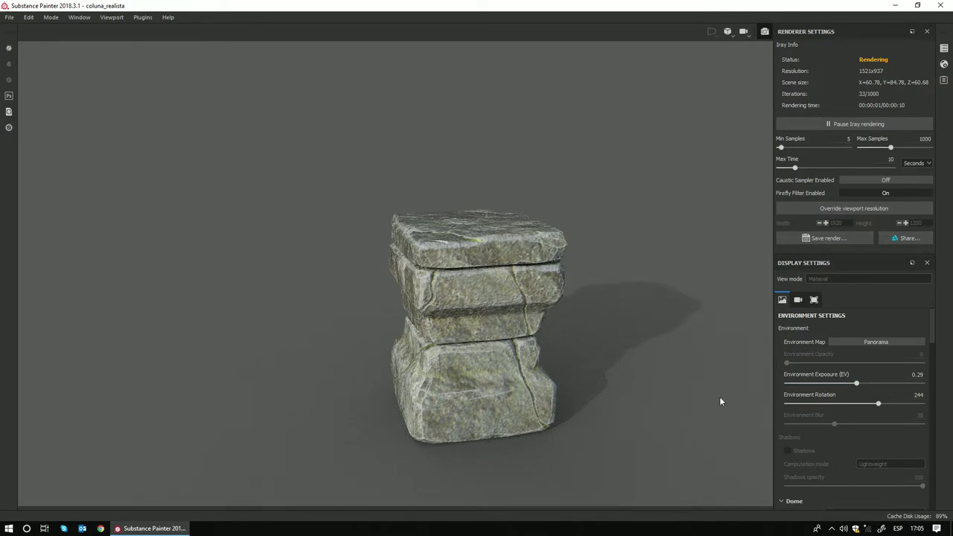
click(917, 375)
text(0.1)
key(Return)
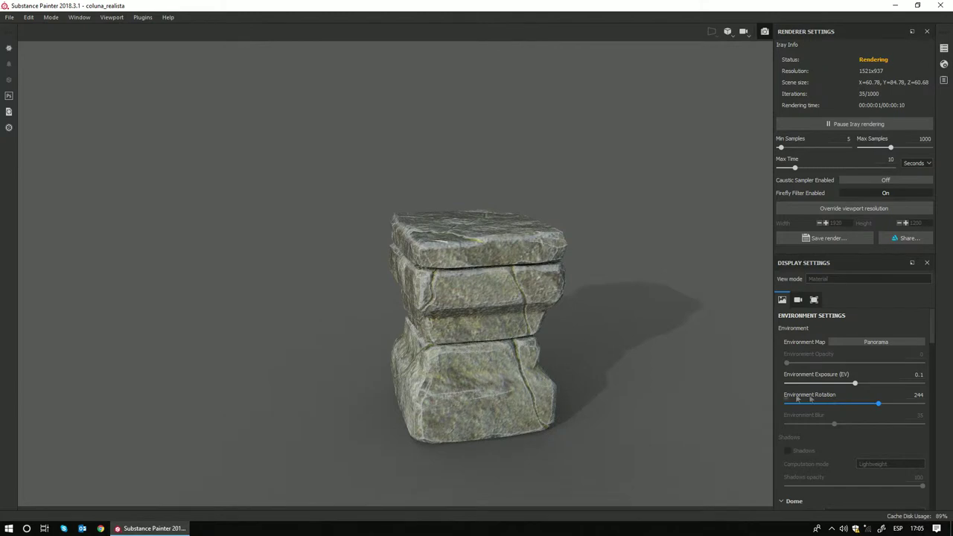
alt+drag(585, 334, 585, 320)
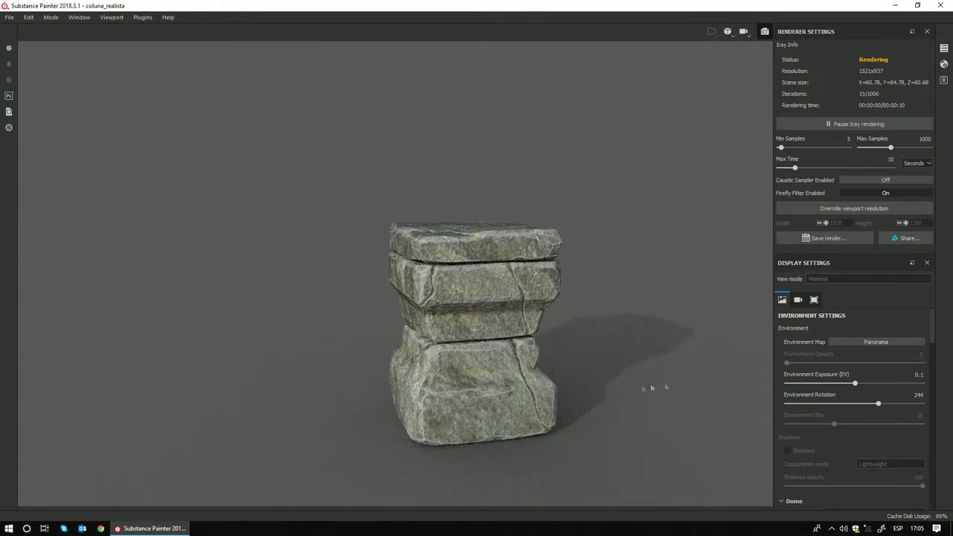
mouse_move(619, 391)
alt+right_down()
mouse_move(632, 365)
mouse_move(621, 350)
alt+right_up()
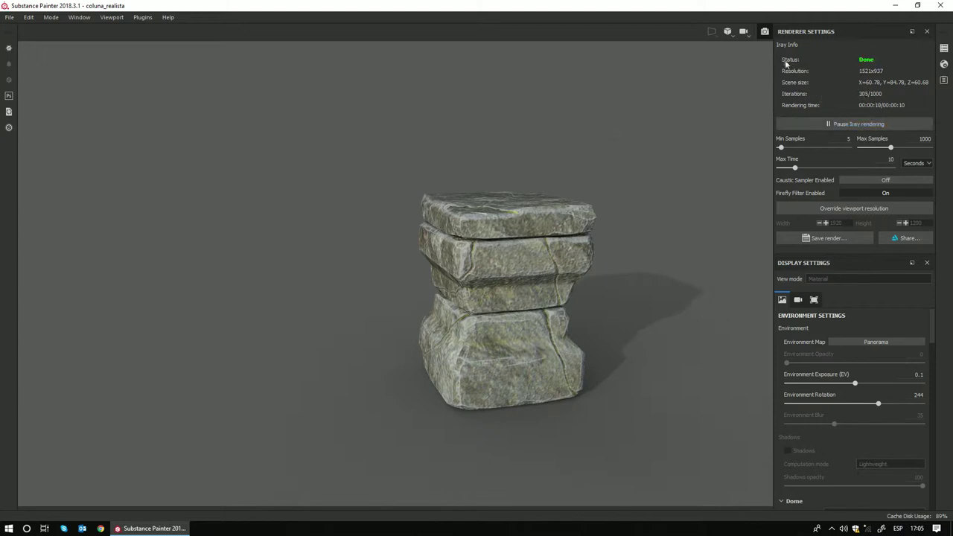
Step: Set Iray Min Samples to 2000 and Max Samples to 8305
click(780, 147)
click(879, 146)
text(000)
drag(921, 139, 918, 138)
Step: Override the viewport render resolution to 1920x1080
click(853, 209)
click(837, 223)
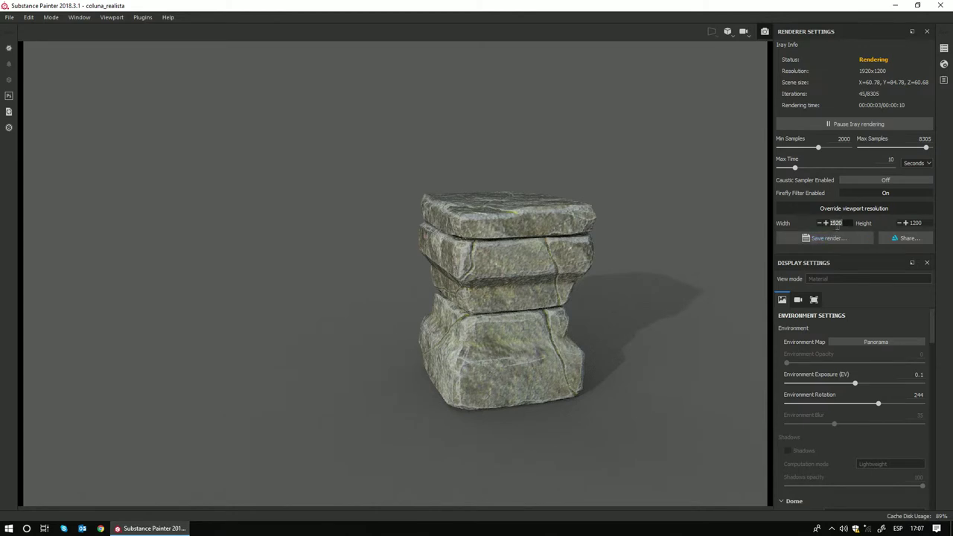
click(917, 223)
text(180)
text(0)
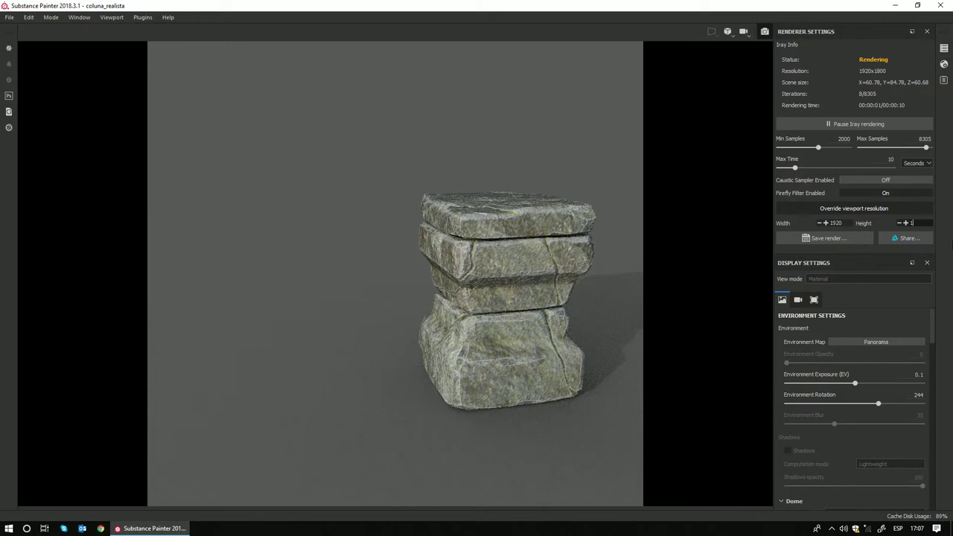
text(80)
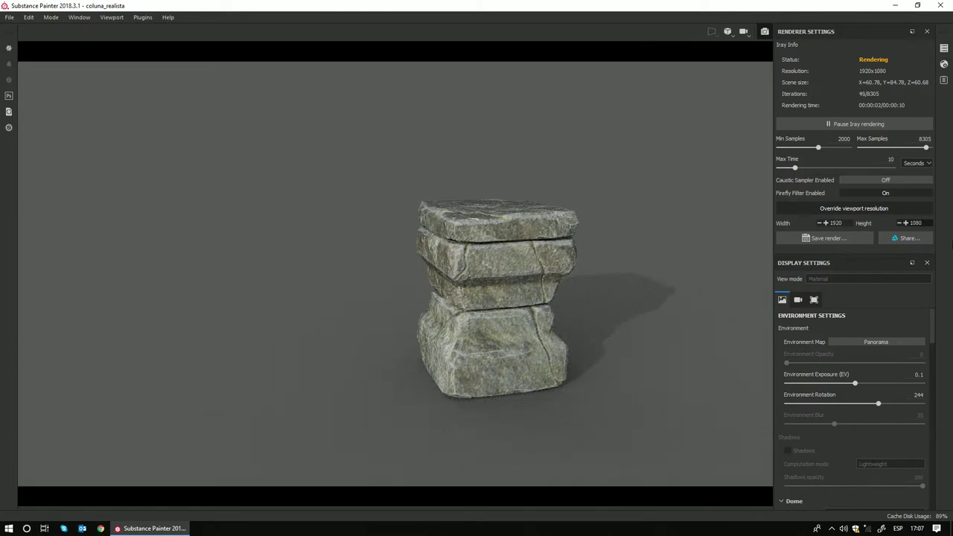
key(Return)
click(642, 302)
Step: Zoom in, recentre the column in the frame, and orbit to a new angle
scroll(542, 272, up, 1)
scroll(542, 272, up, 1)
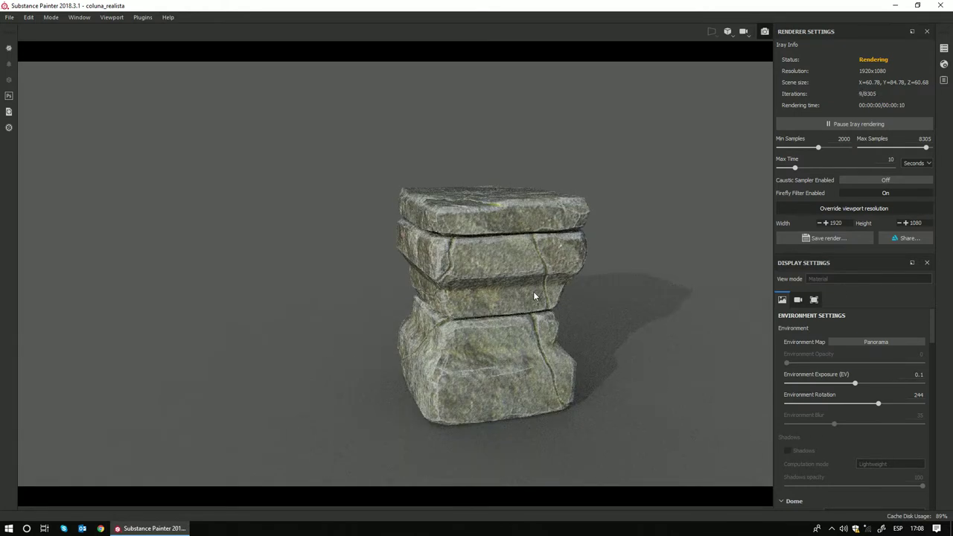
scroll(534, 291, up, 2)
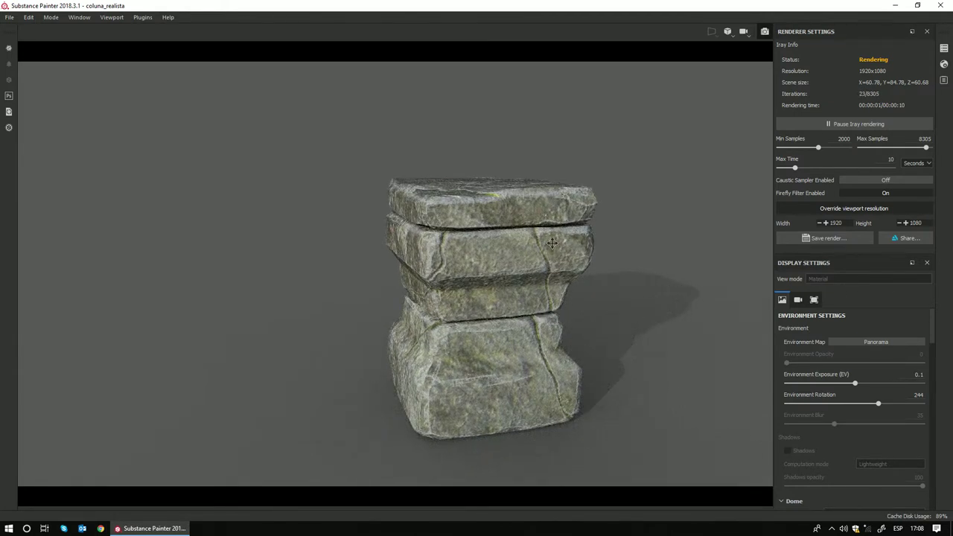
middle_drag(541, 317, 552, 241)
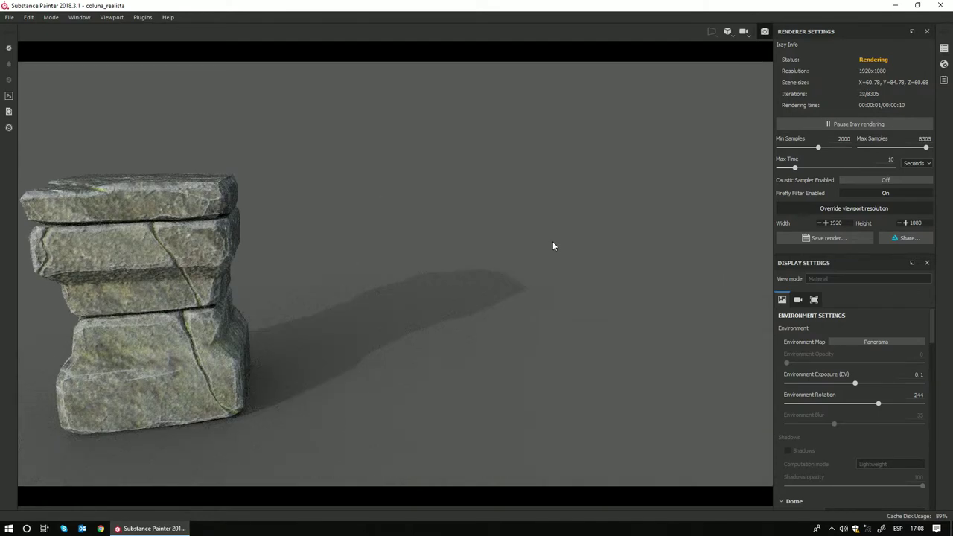
middle_drag(240, 309, 535, 279)
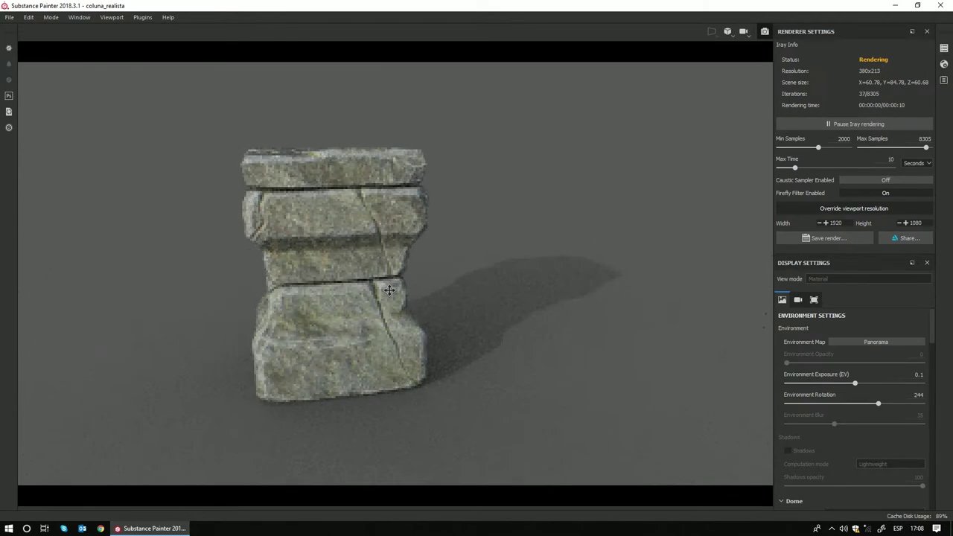
mouse_move(535, 279)
alt+mouse_down()
mouse_move(552, 276)
mouse_move(377, 284)
alt+mouse_up()
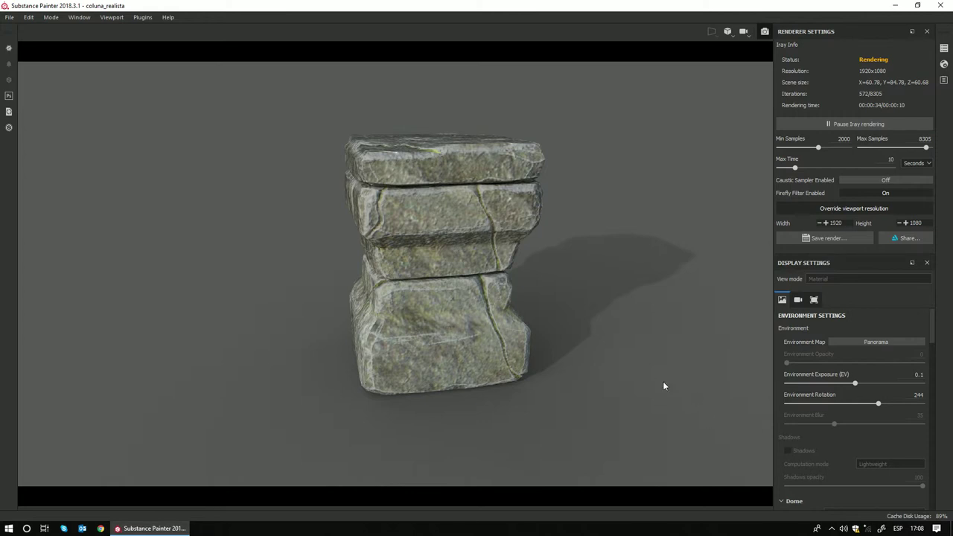
Step: Rotate the lighting to about 222, zoom out and orbit, letting the render reach Done
shift+right_drag(663, 382, 658, 384)
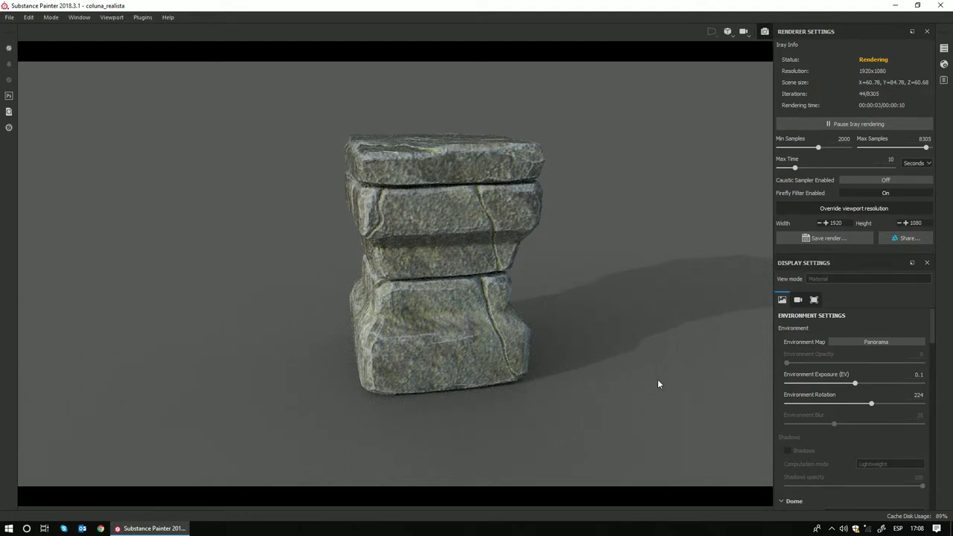
scroll(658, 385, down, 3)
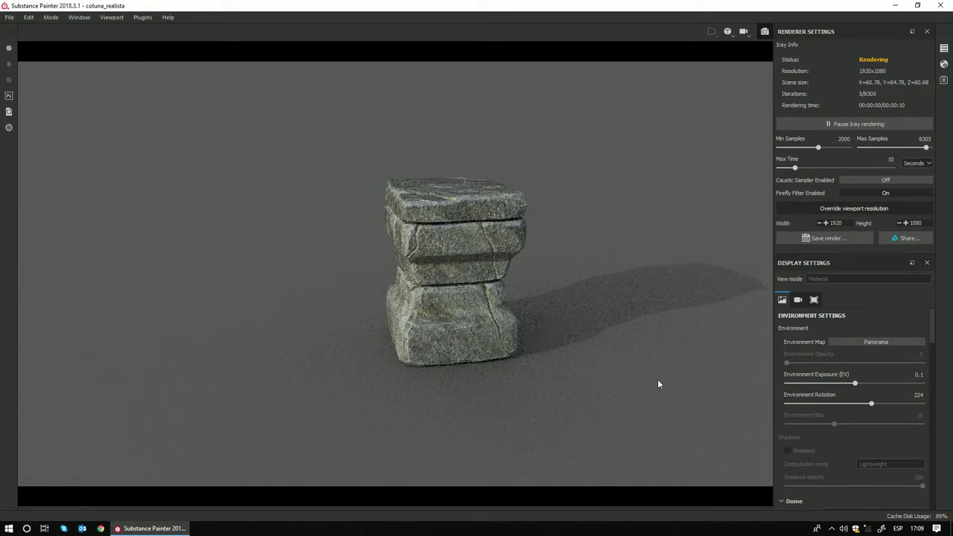
scroll(657, 384, down, 2)
scroll(658, 384, down, 1)
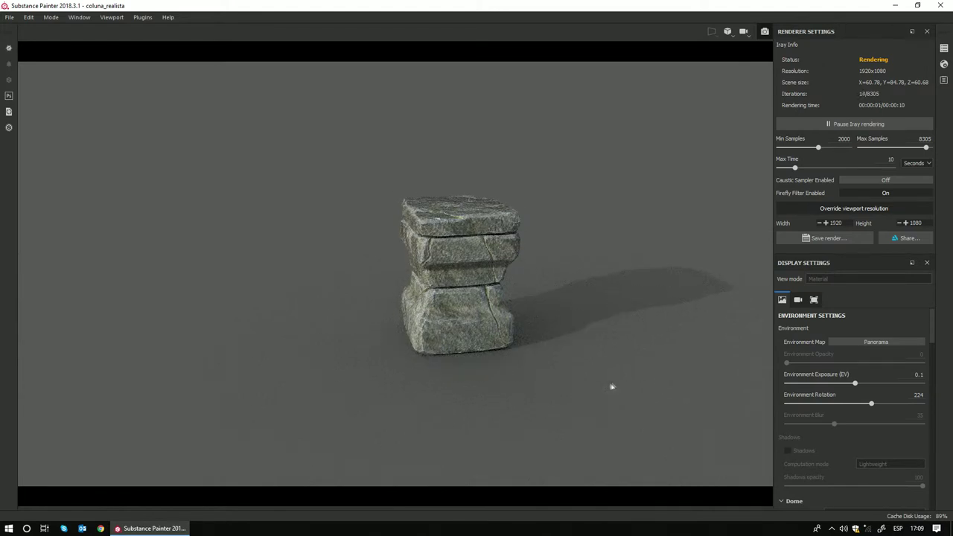
alt+drag(612, 386, 613, 387)
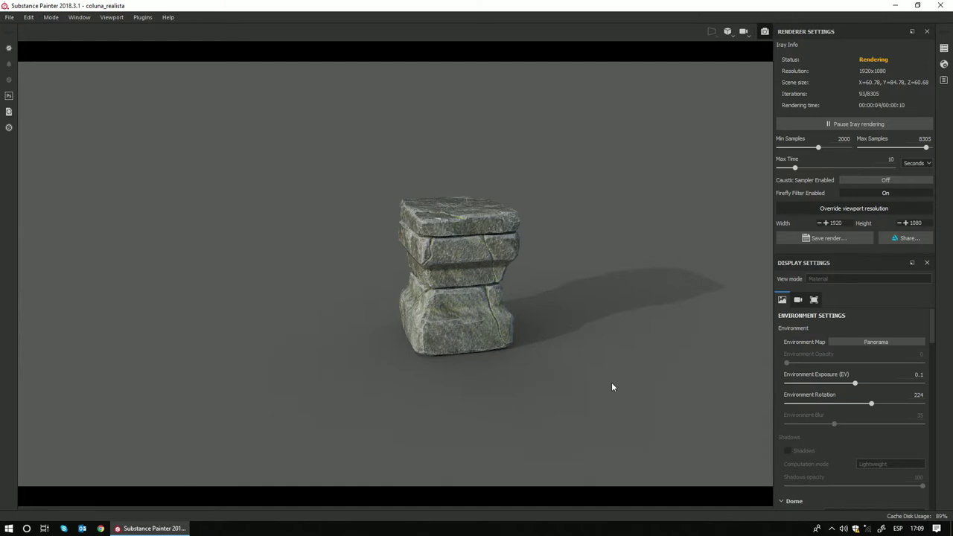
alt+drag(544, 365, 514, 383)
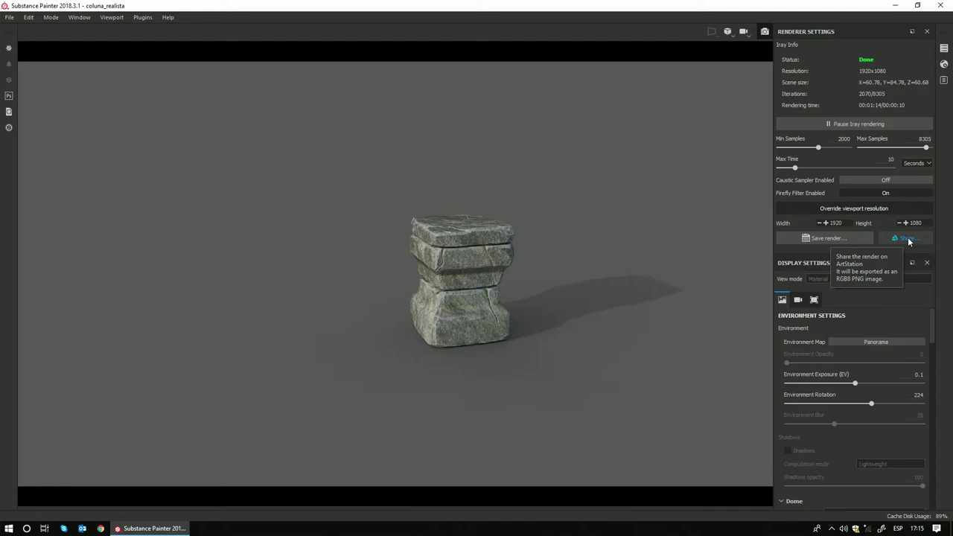
click(908, 239)
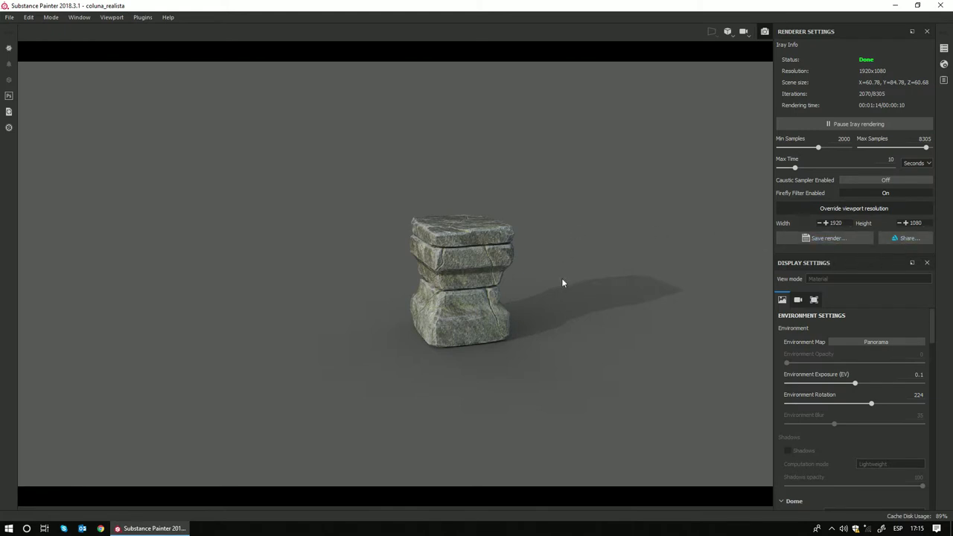
Step: Create a new folder named Render in the save-render dialog
click(824, 240)
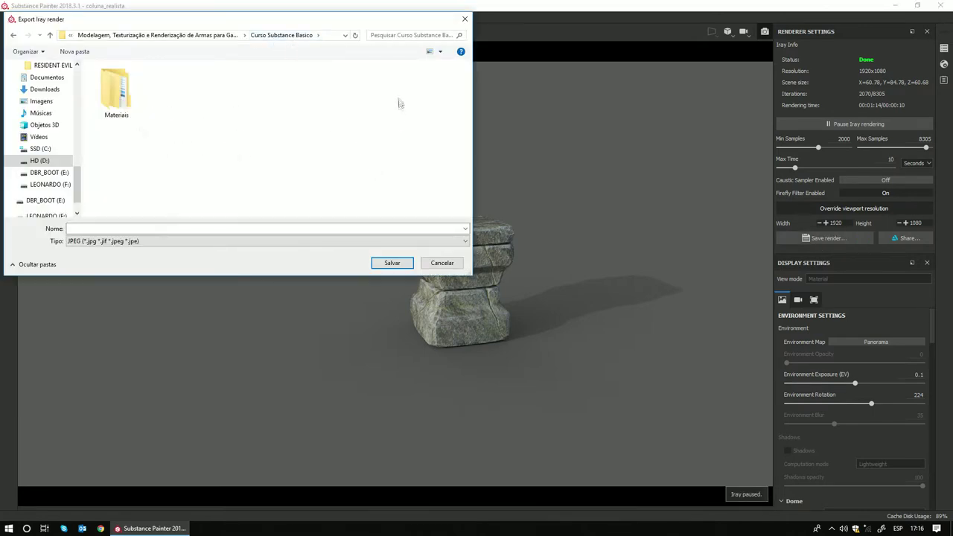
right_click(233, 125)
mouse_move(135, 225)
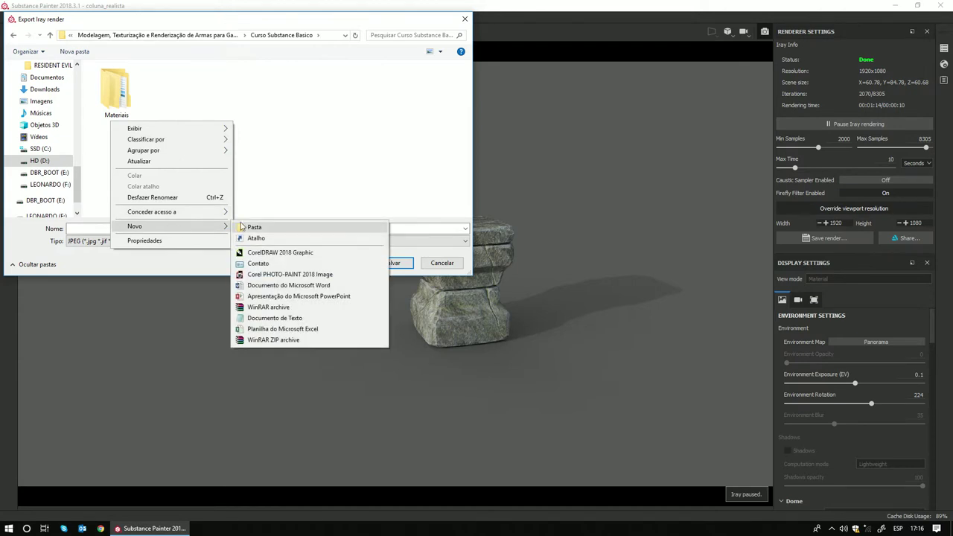
click(251, 228)
text(Render)
key(Return)
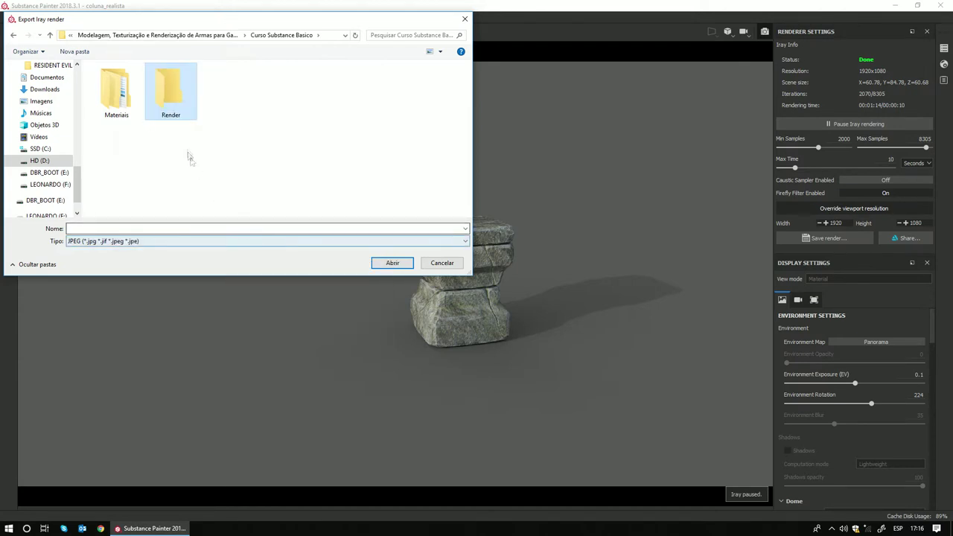
Step: Save the render as the JPEG Coluna 01 inside the Render folder
double_click(170, 94)
click(101, 228)
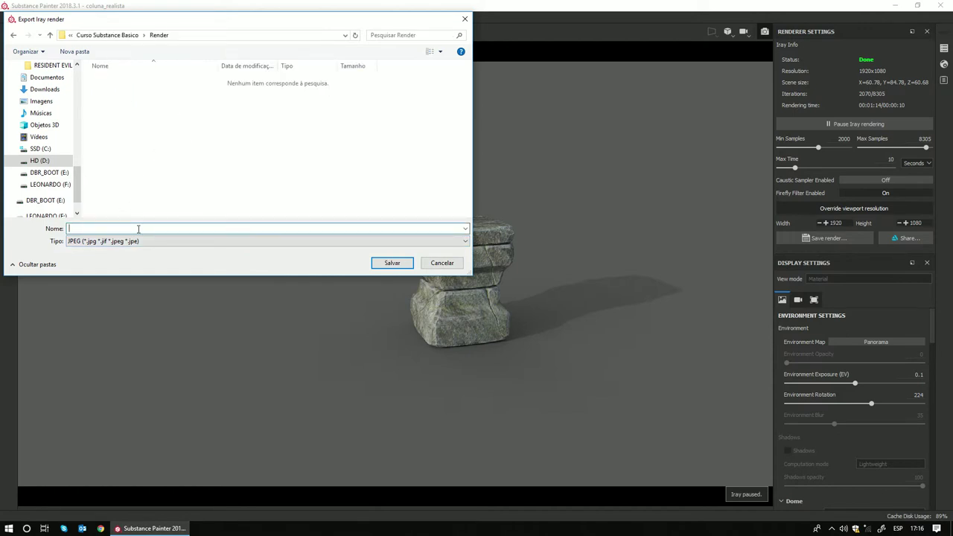
text(Coluna )
text(01)
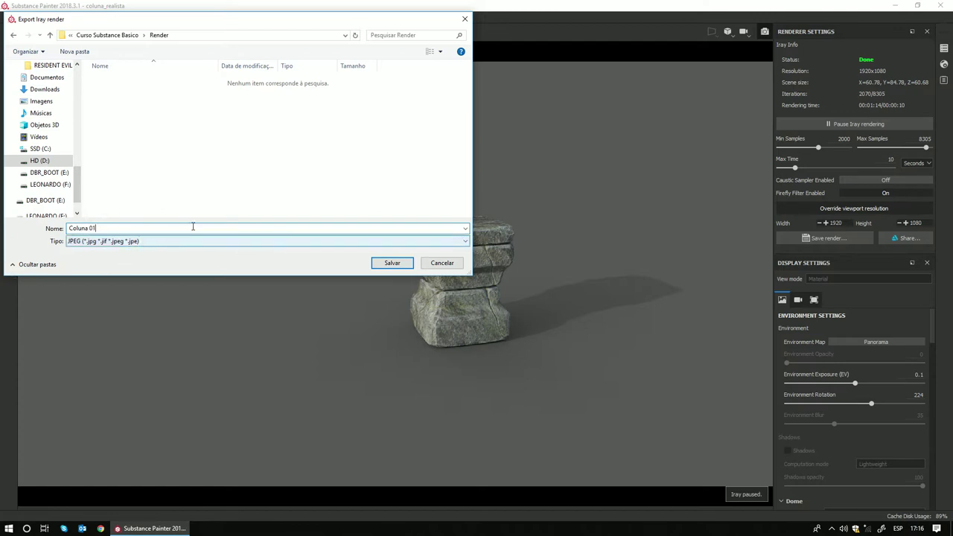
key(Return)
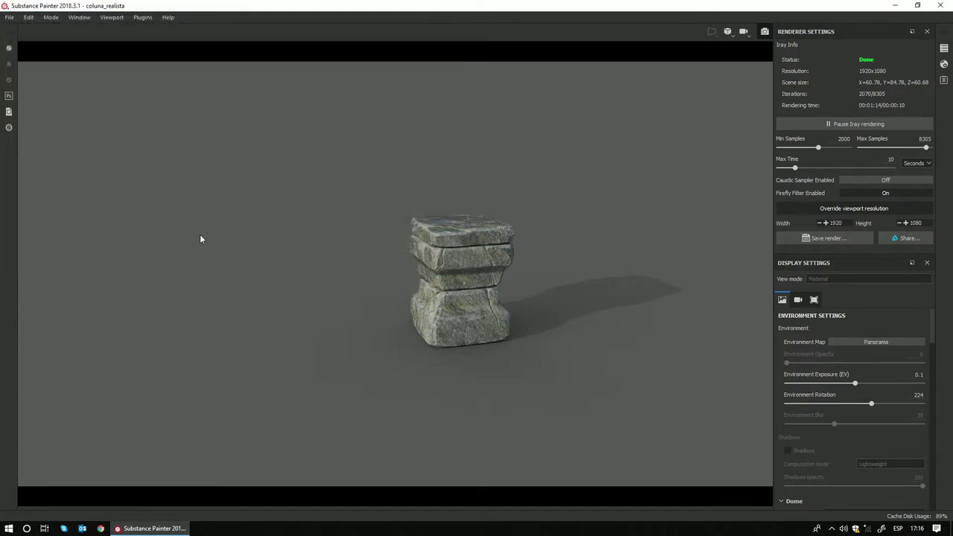
Step: View Coluna 01.jpg in Photos, then return to Substance Painter
click(897, 6)
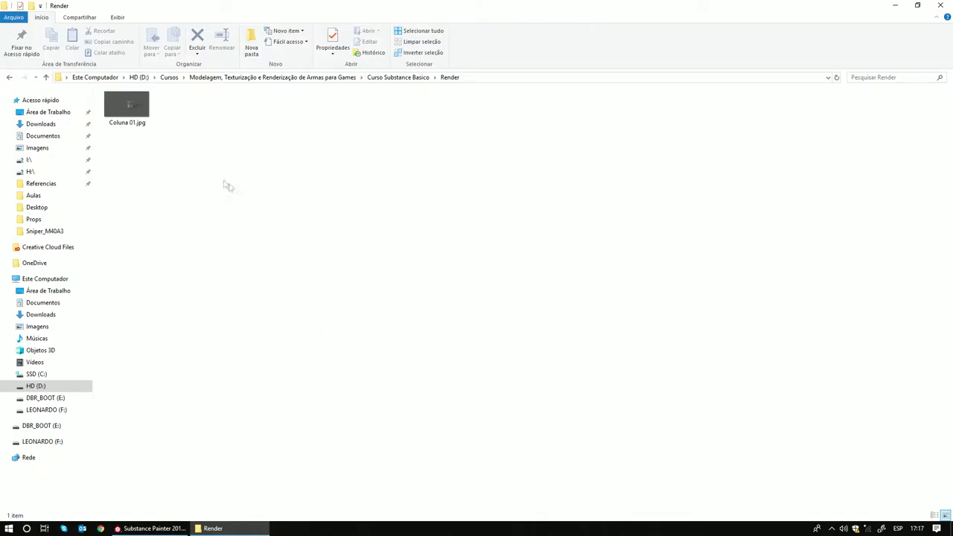
double_click(130, 110)
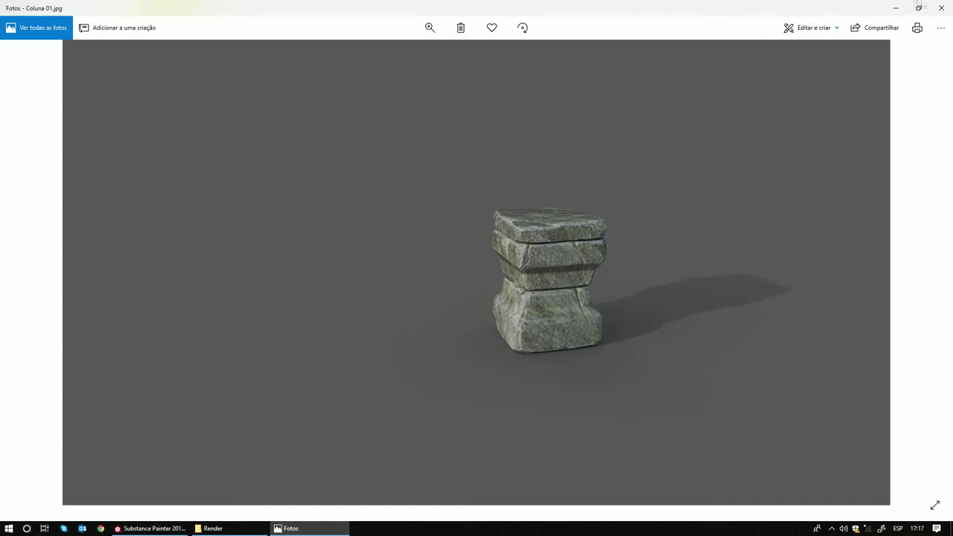
click(157, 529)
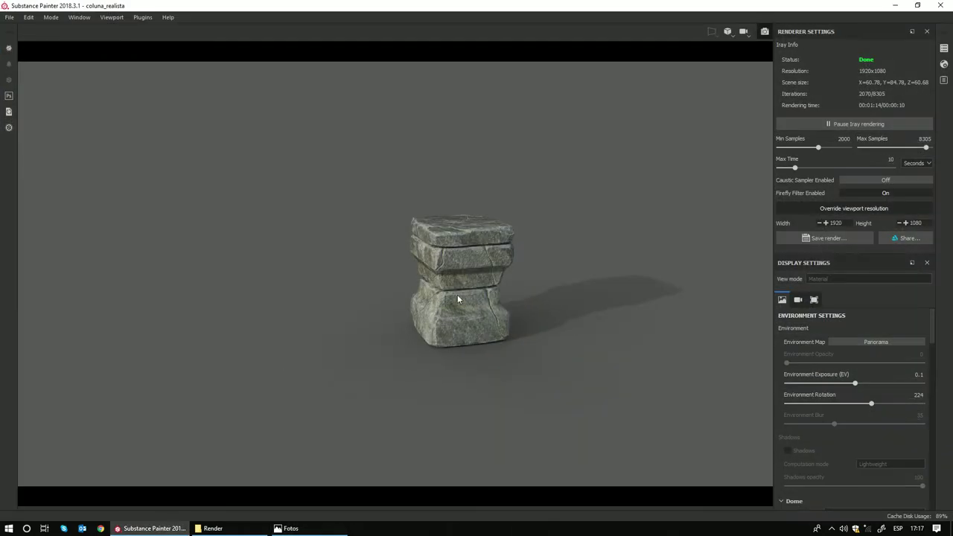
scroll(458, 299, up, 2)
scroll(458, 299, up, 1)
scroll(458, 298, up, 2)
Step: Orbit and zoom the camera to a higher, closer view of the column, then let the 1920x1080 Iray render finish
alt+drag(458, 299, 641, 287)
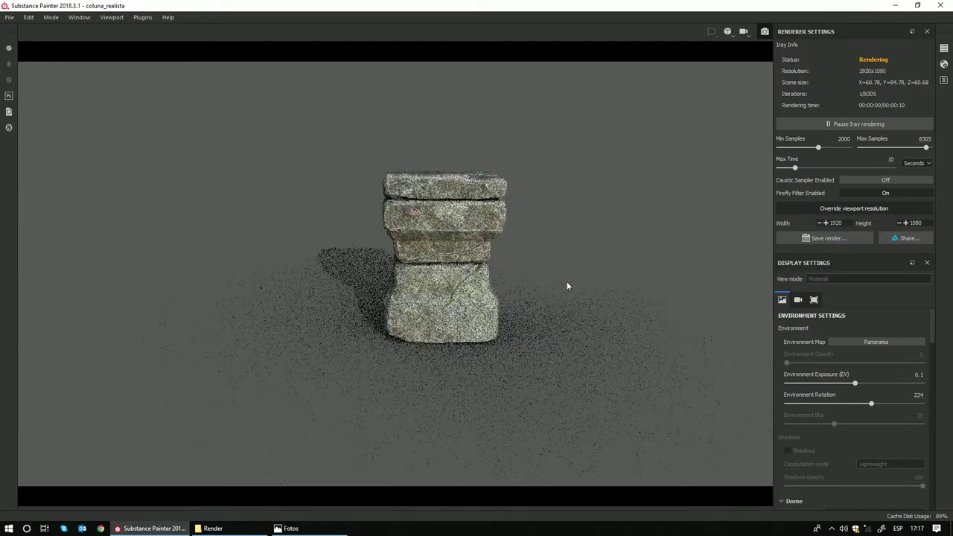
mouse_move(567, 281)
alt+mouse_down()
mouse_move(516, 337)
mouse_move(564, 385)
mouse_move(527, 343)
mouse_move(637, 298)
mouse_move(532, 341)
mouse_move(524, 292)
mouse_move(512, 345)
alt+mouse_up()
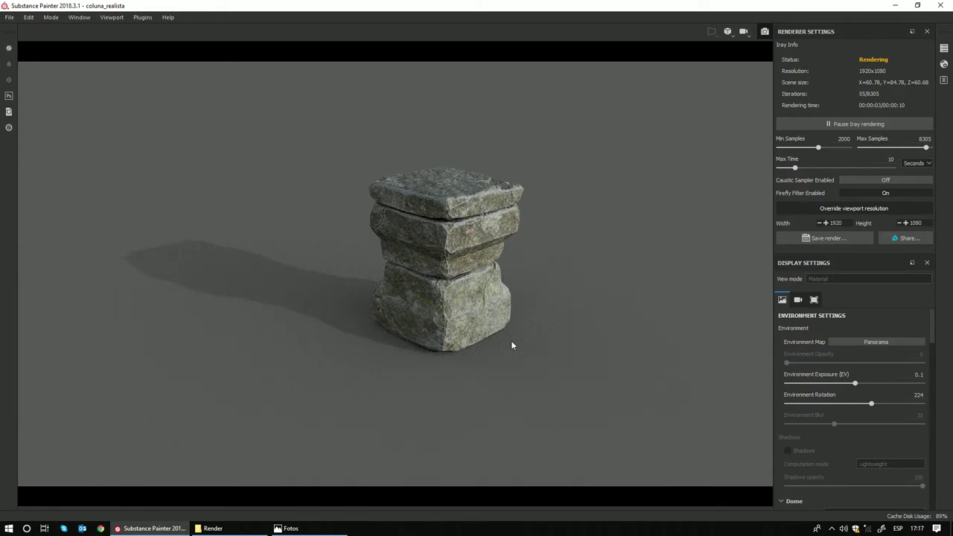
scroll(511, 341, up, 1)
scroll(514, 339, up, 1)
mouse_move(511, 362)
alt+mouse_down()
mouse_move(505, 394)
mouse_move(538, 390)
mouse_move(527, 390)
alt+mouse_up()
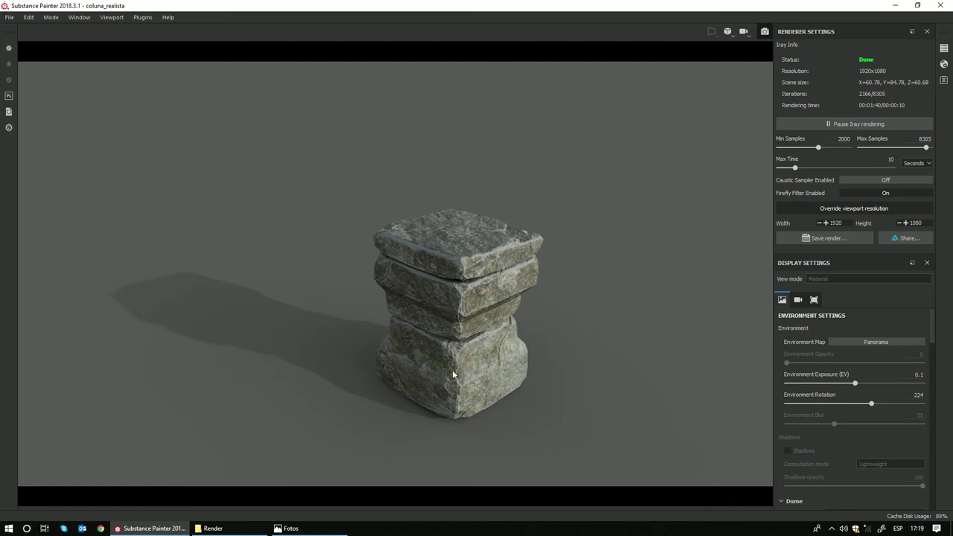
Step: Save the finished render as Coluna 02.jpg in the Render folder beside Coluna 01.jpg
click(829, 238)
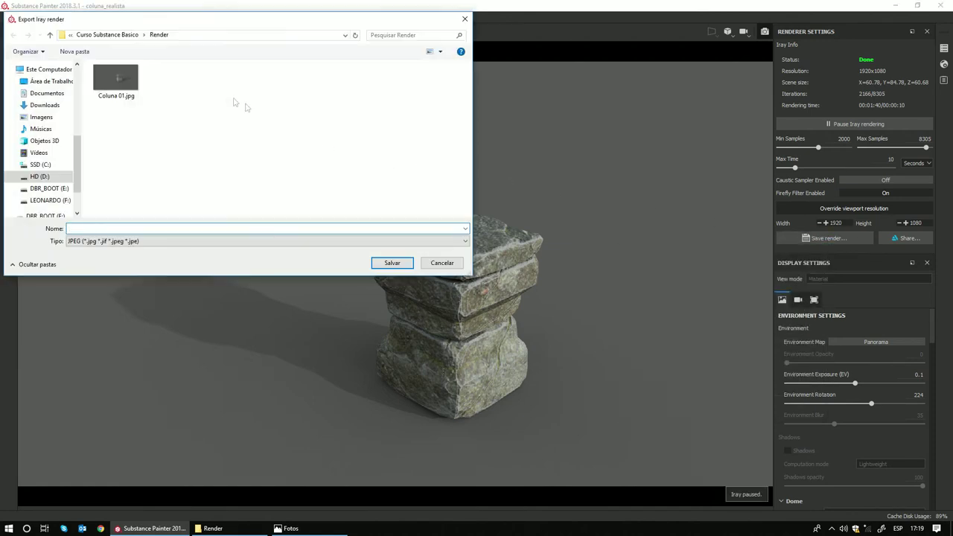
click(119, 89)
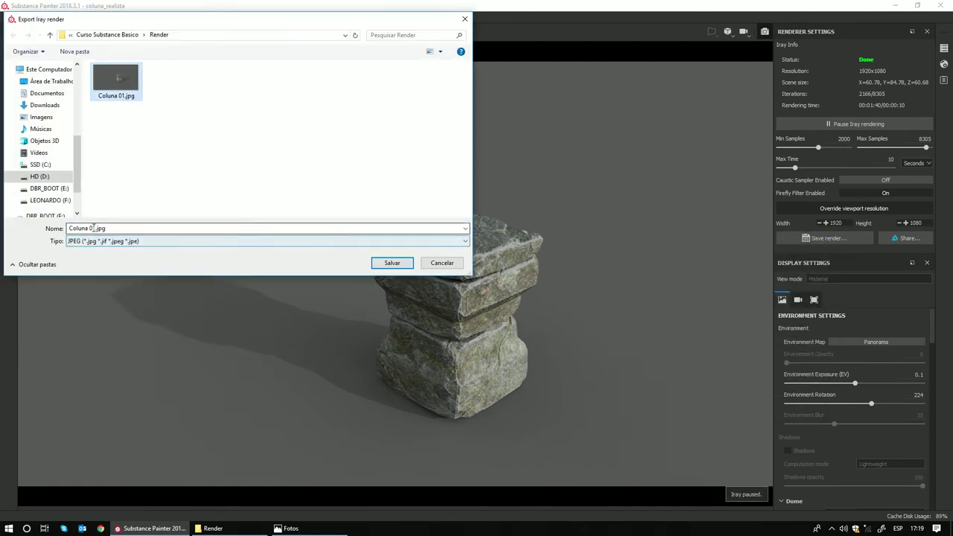
key(Tab)
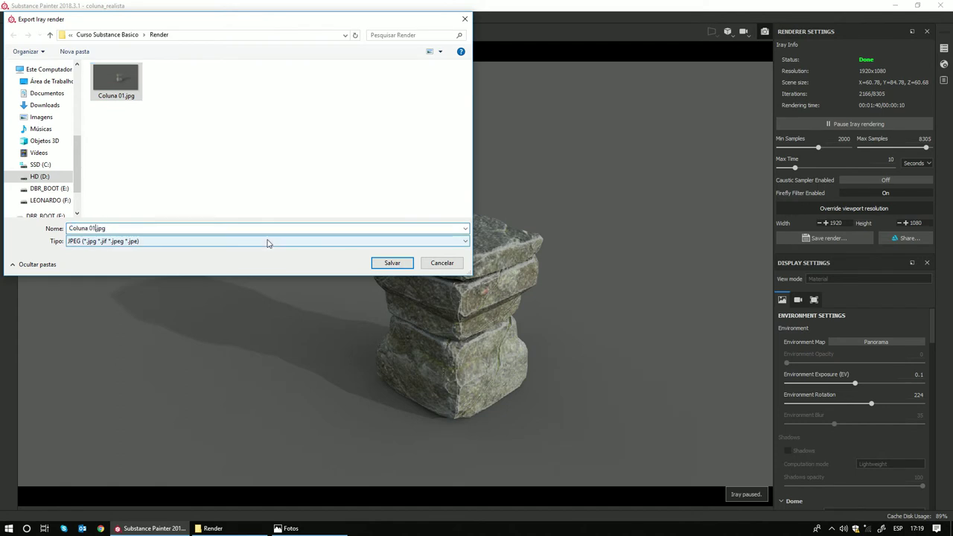
text(Coluna 02)
key(Return)
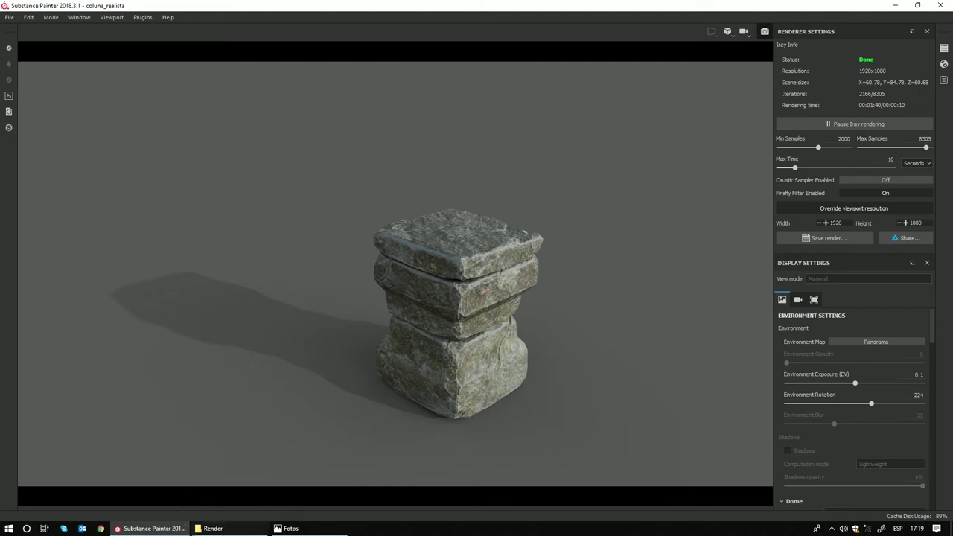
click(212, 529)
Step: View Coluna 02.jpg in Photos, close it, and minimize the Render folder window
double_click(195, 109)
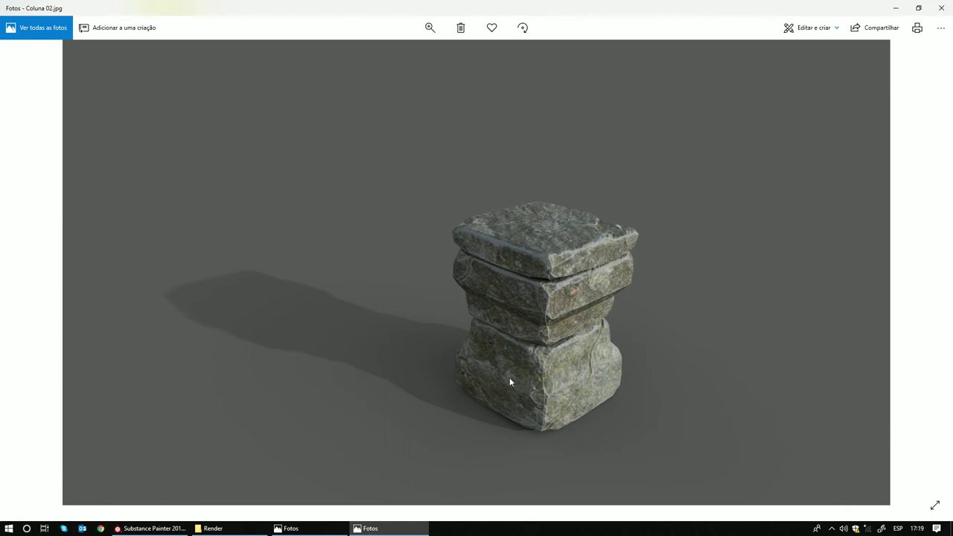
click(941, 7)
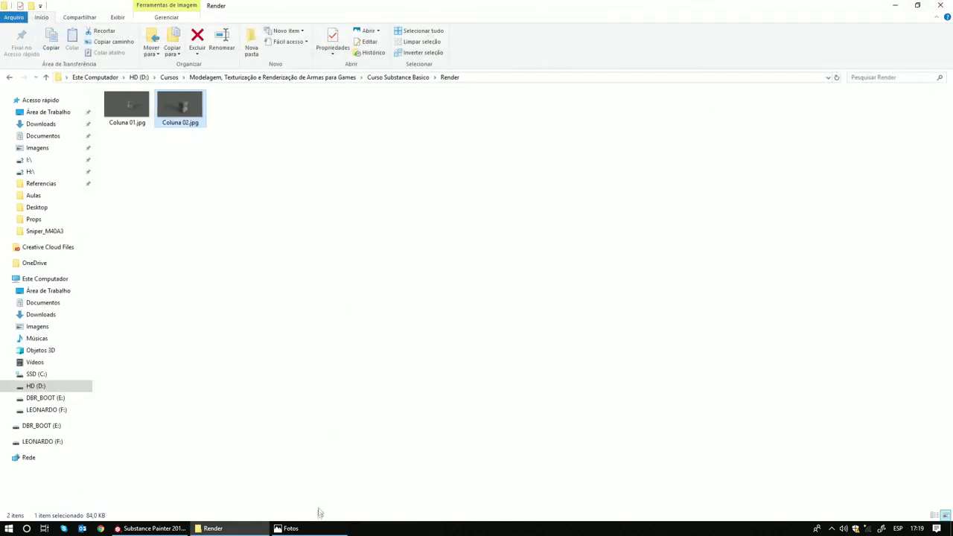
click(209, 529)
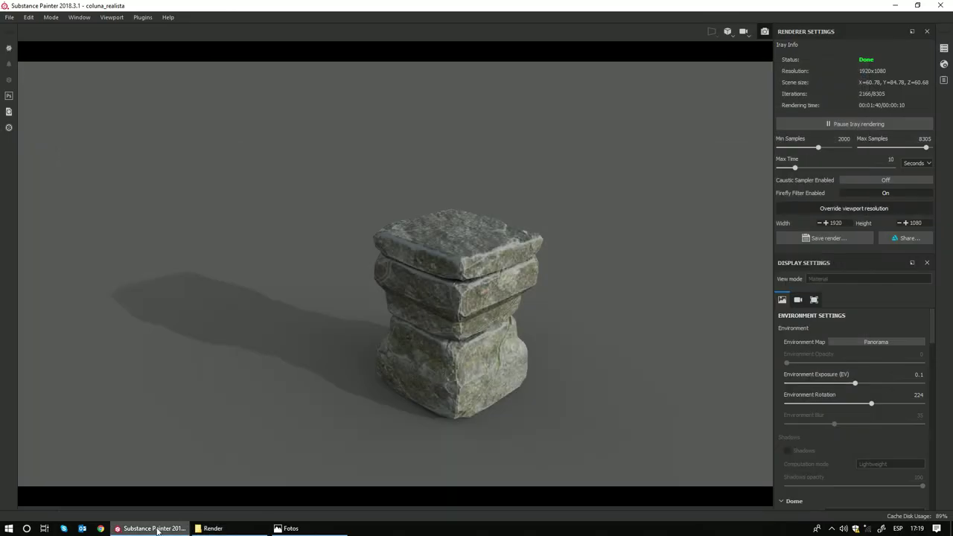
Step: Turn off the Iray render to return to material view and save the coluna_realista project
click(765, 33)
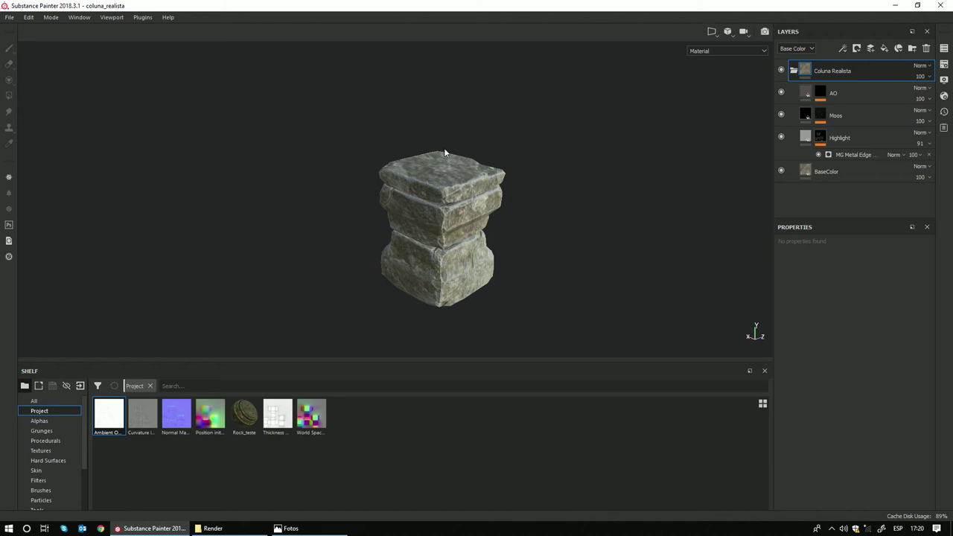
click(10, 17)
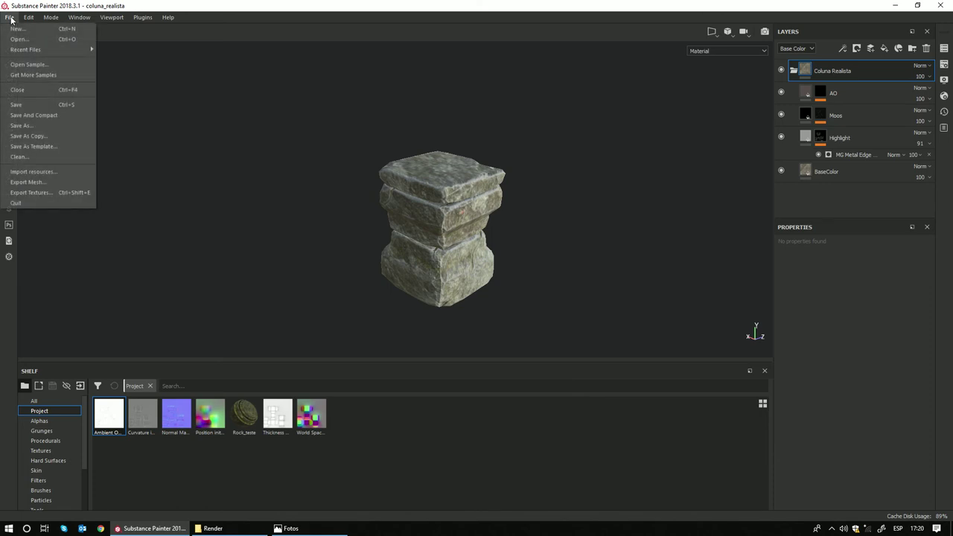
click(23, 104)
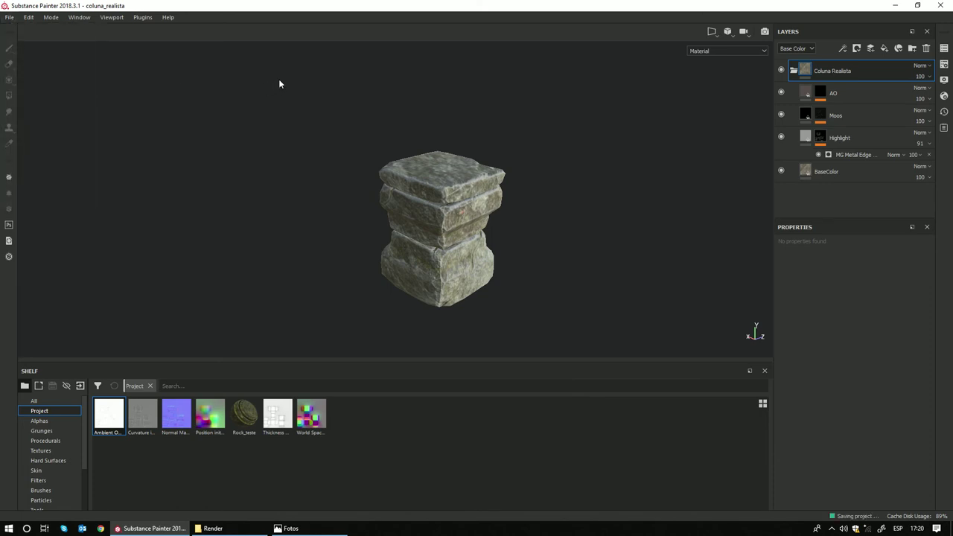